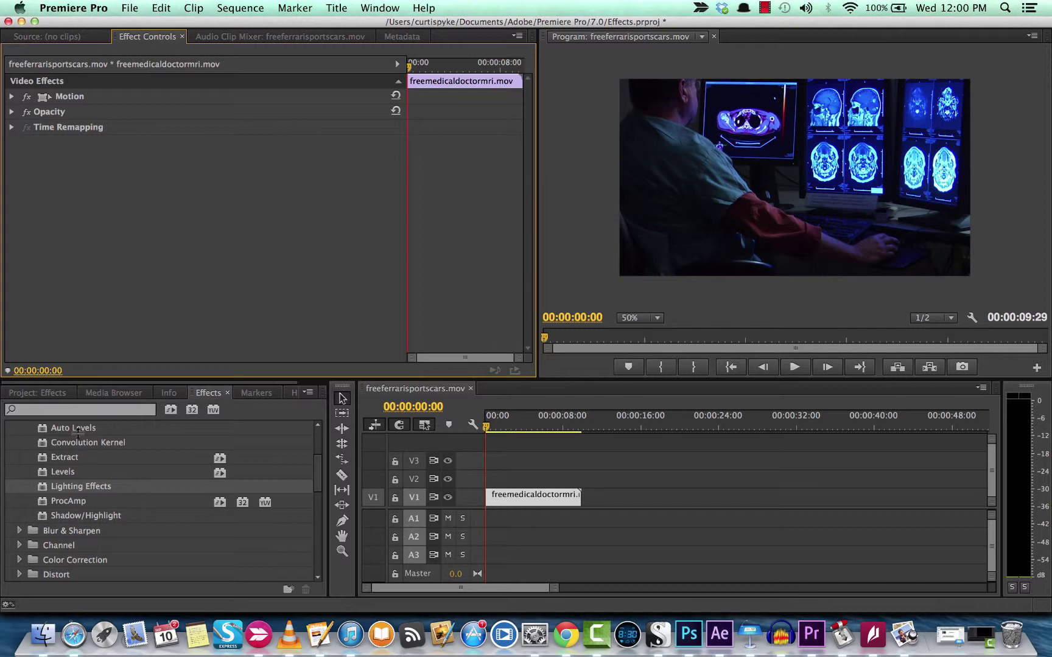
Step: Expand the Video Effects > Adjust group in the Effects panel
scroll(53, 460, up, 3)
scroll(52, 460, up, 1)
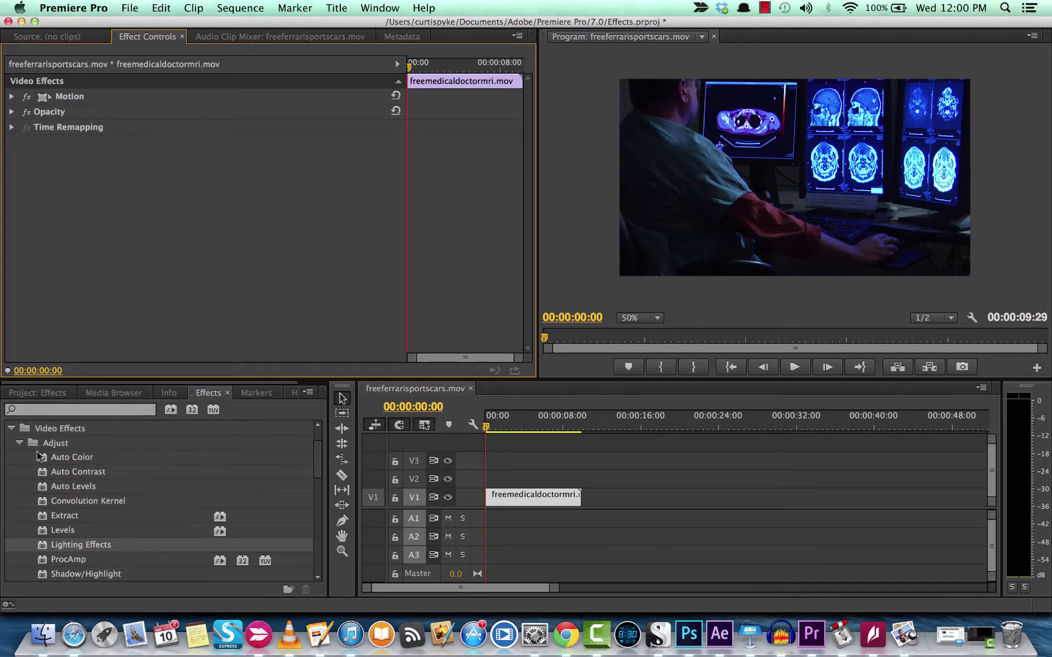
click(12, 429)
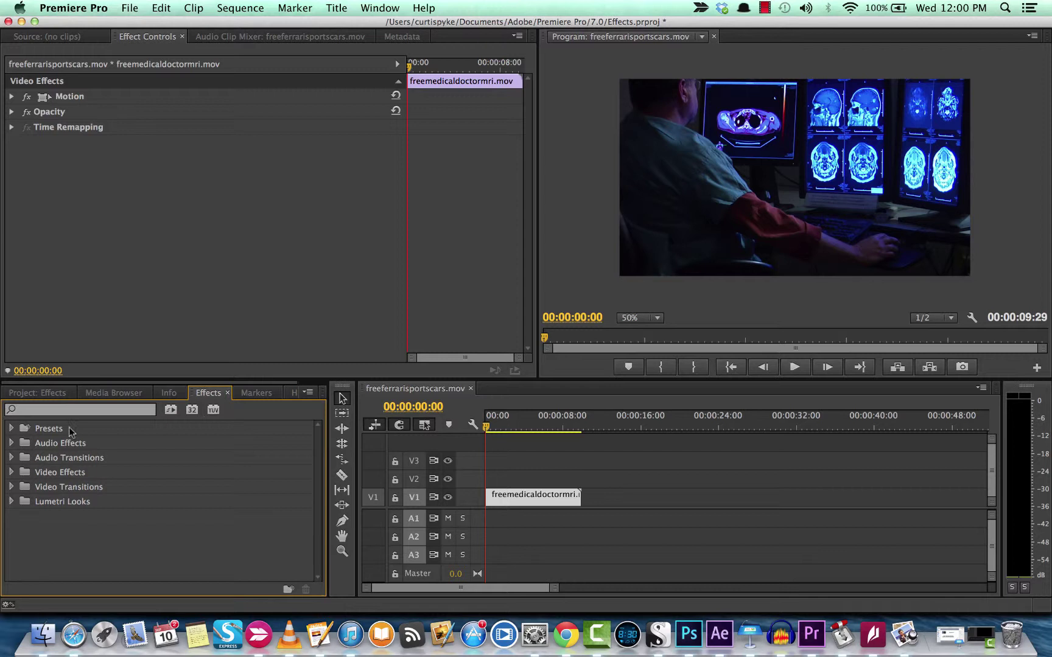
double_click(28, 475)
double_click(32, 487)
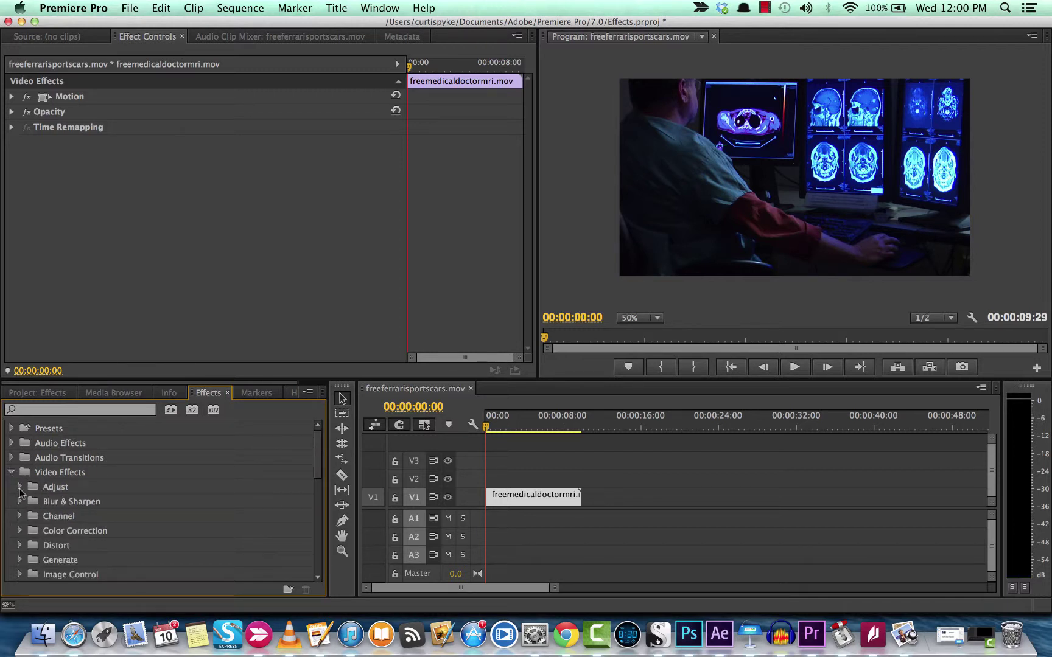
click(19, 487)
scroll(56, 501, down, 3)
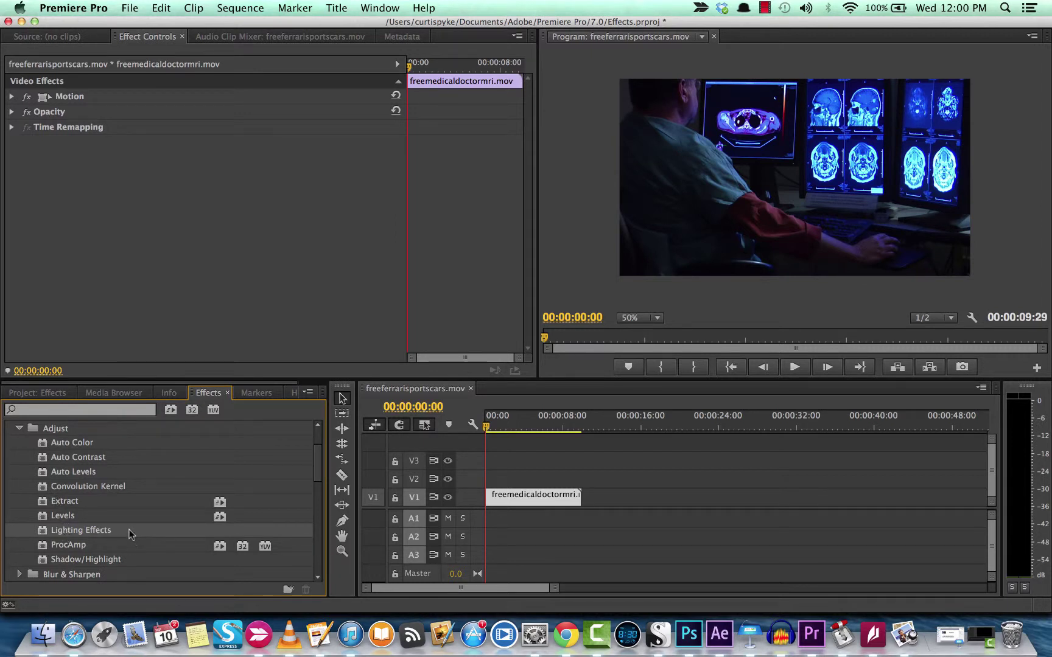
Step: Apply Lighting Effects to the MRI clip on V1 and expand Light 1's settings
click(529, 503)
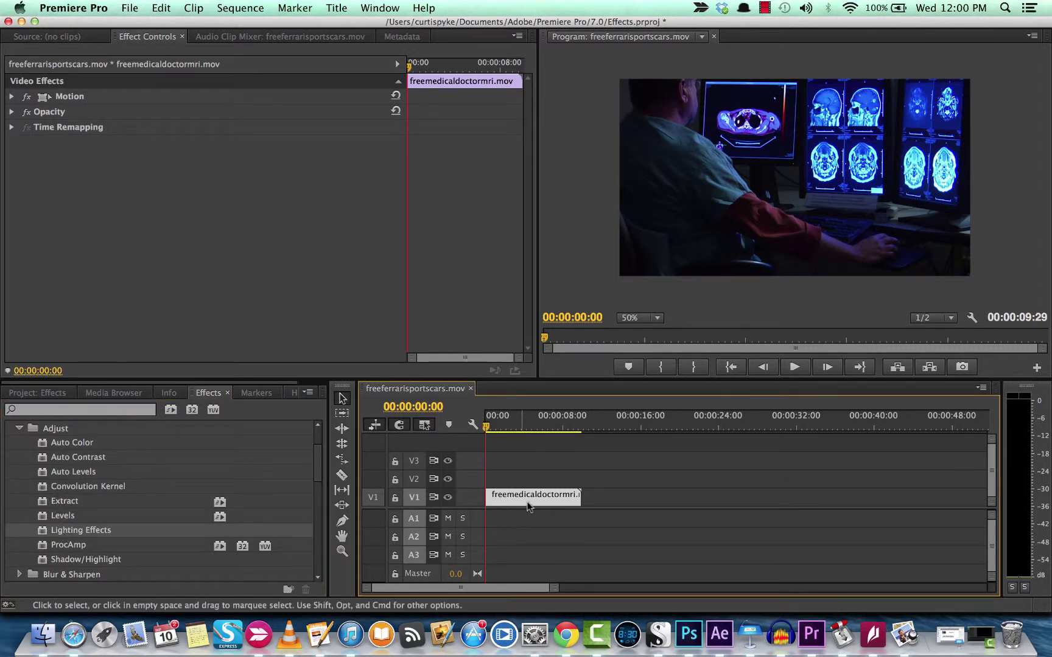
double_click(96, 532)
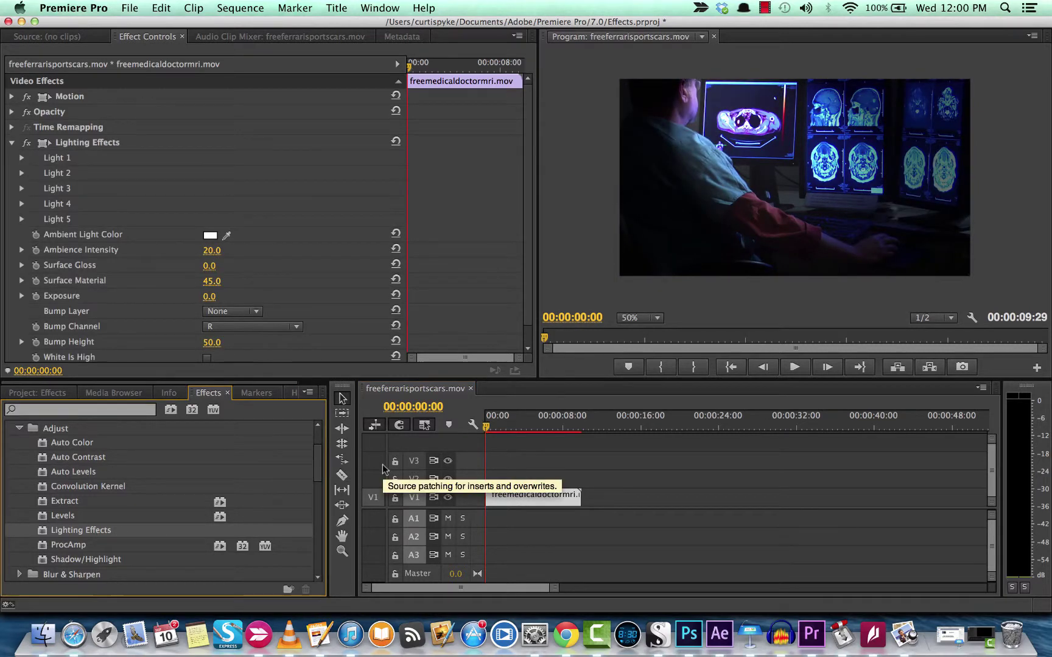
key(super+z)
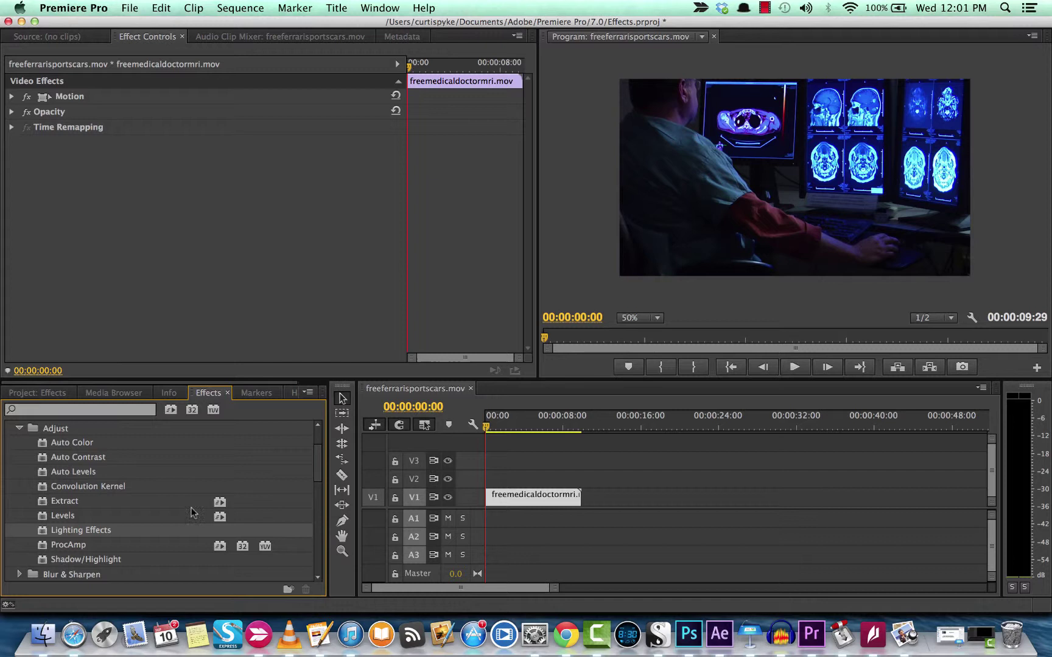
drag(124, 537, 546, 509)
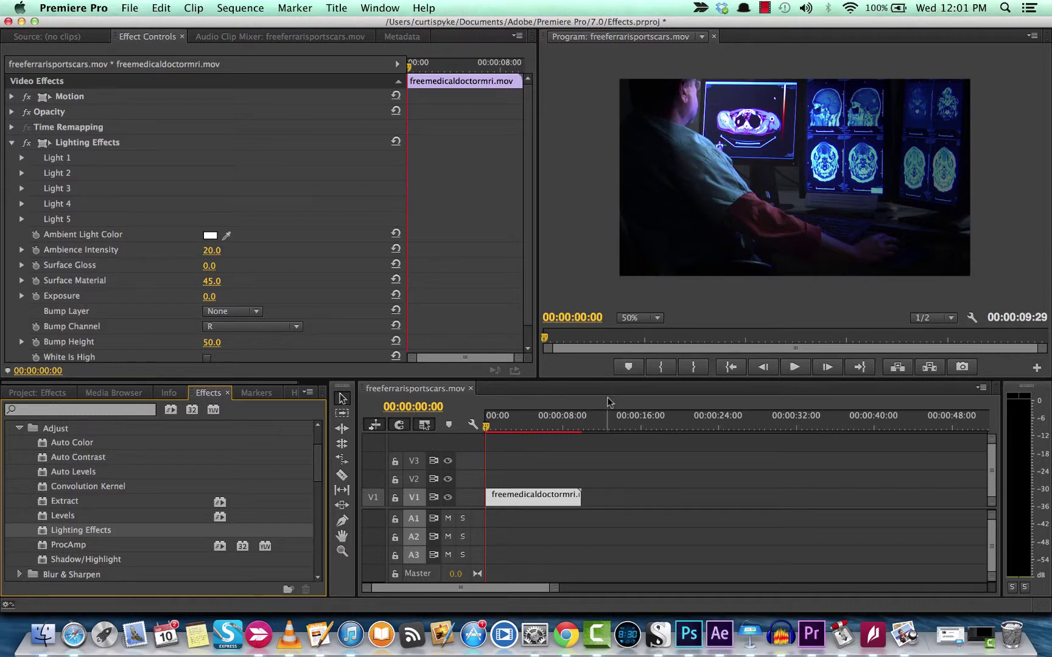
click(54, 144)
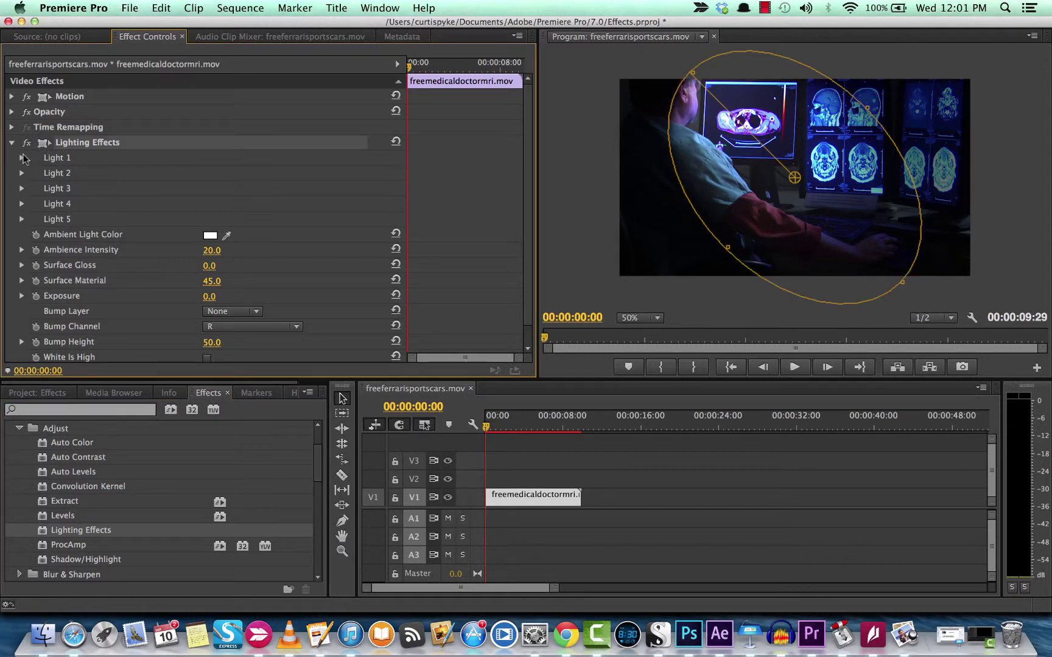
click(22, 158)
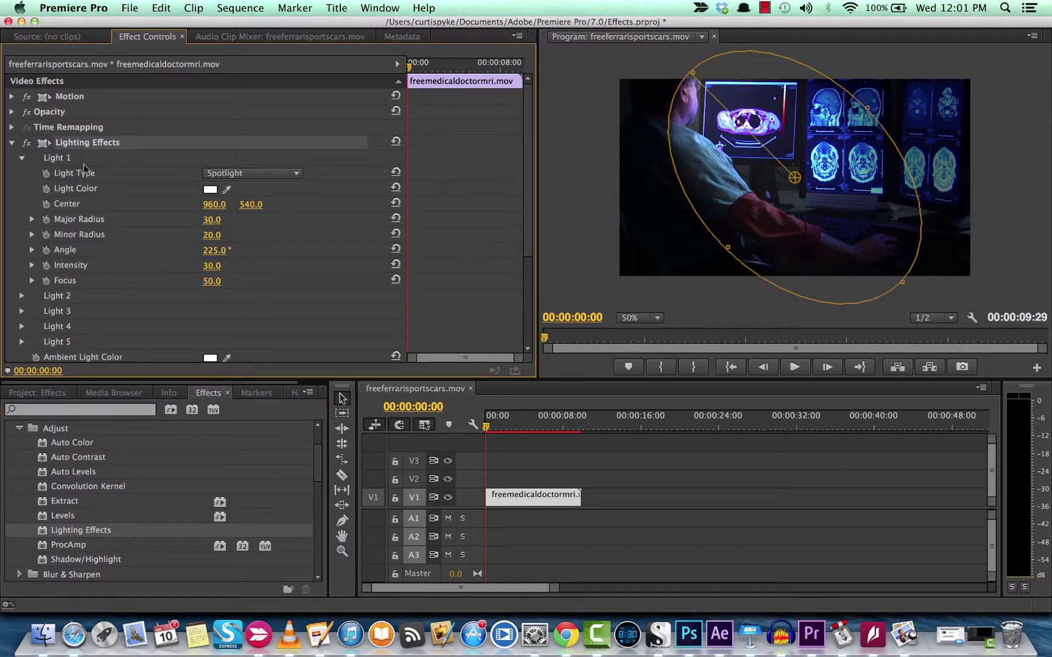
Step: Set Light 1's type to None, toggling the effect off and on to compare
click(233, 176)
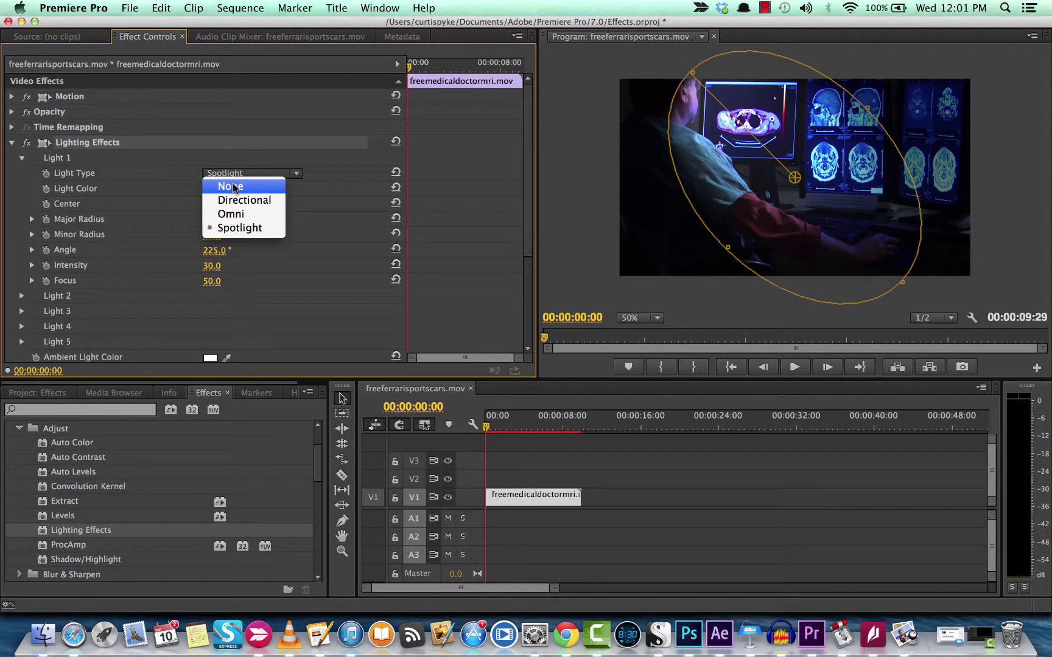
click(234, 188)
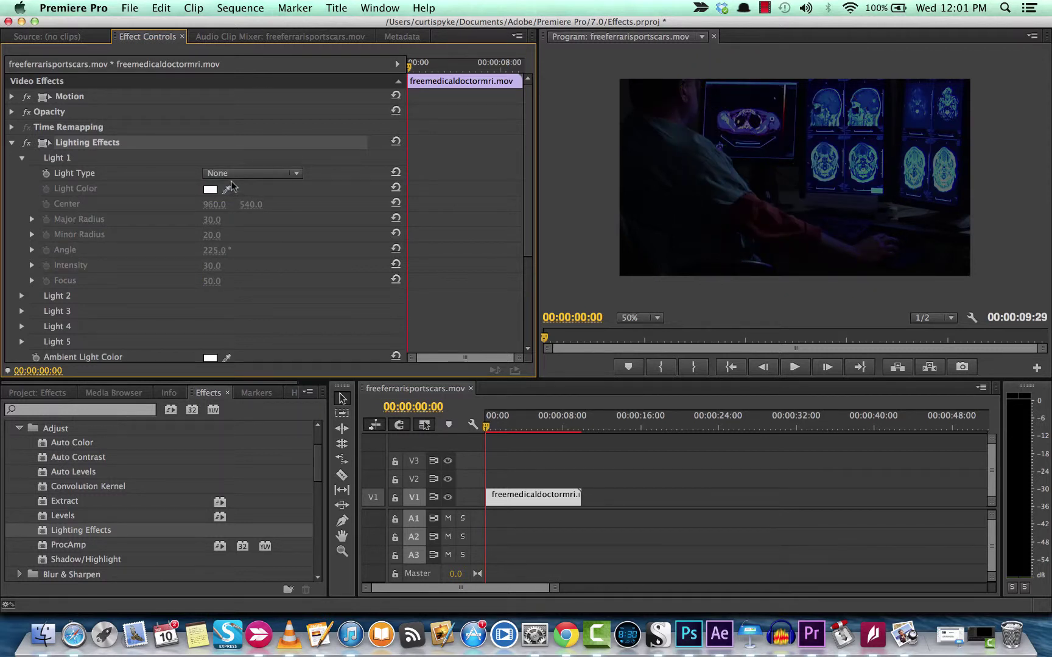
click(27, 143)
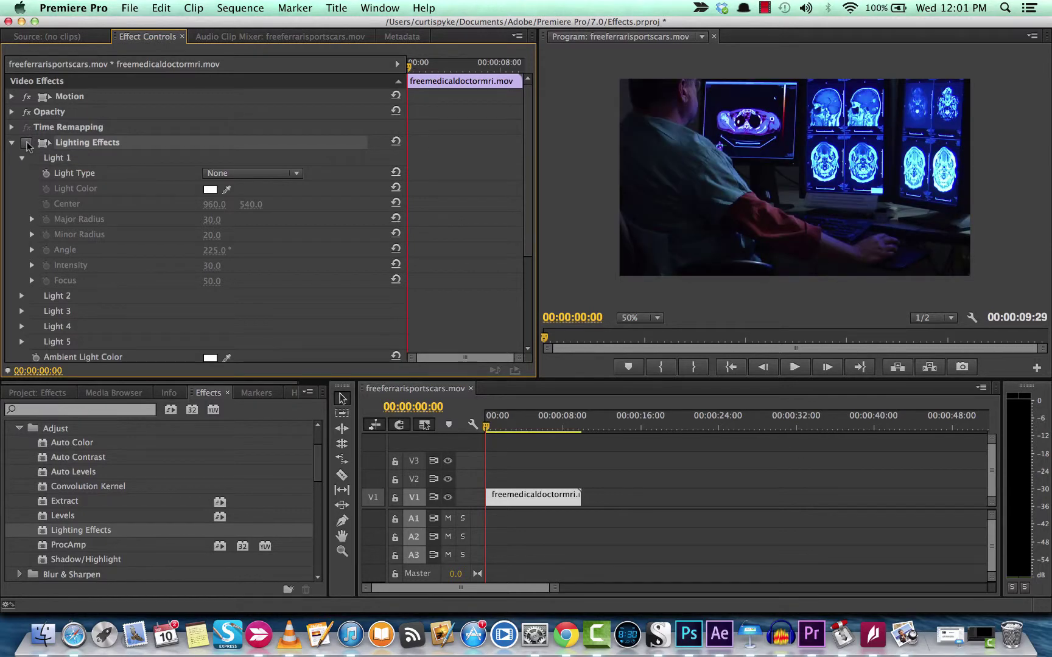
click(27, 144)
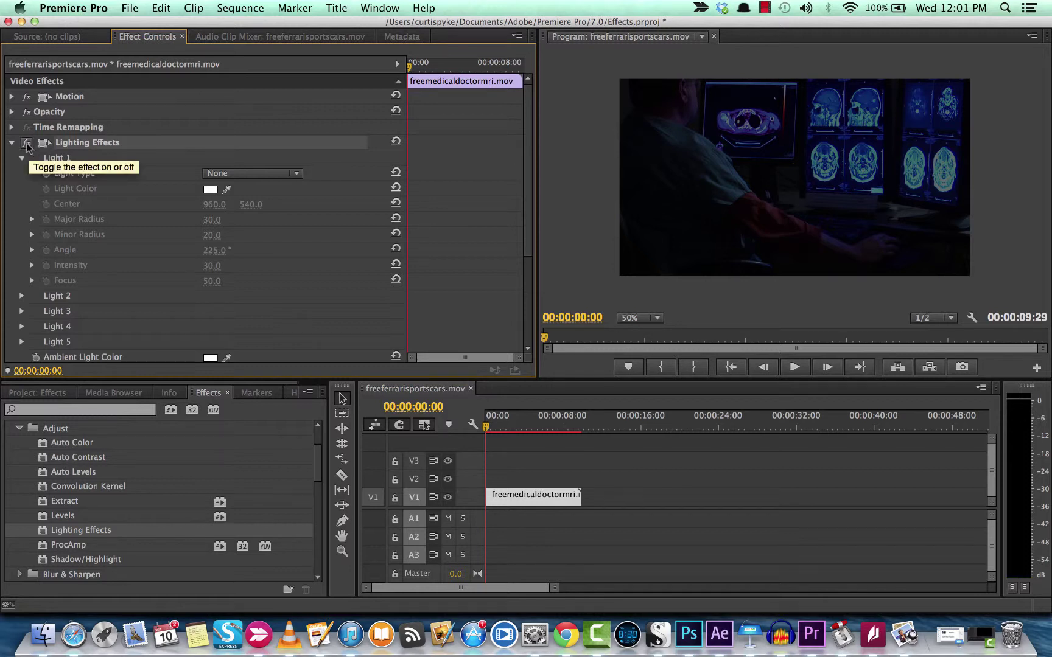
click(26, 143)
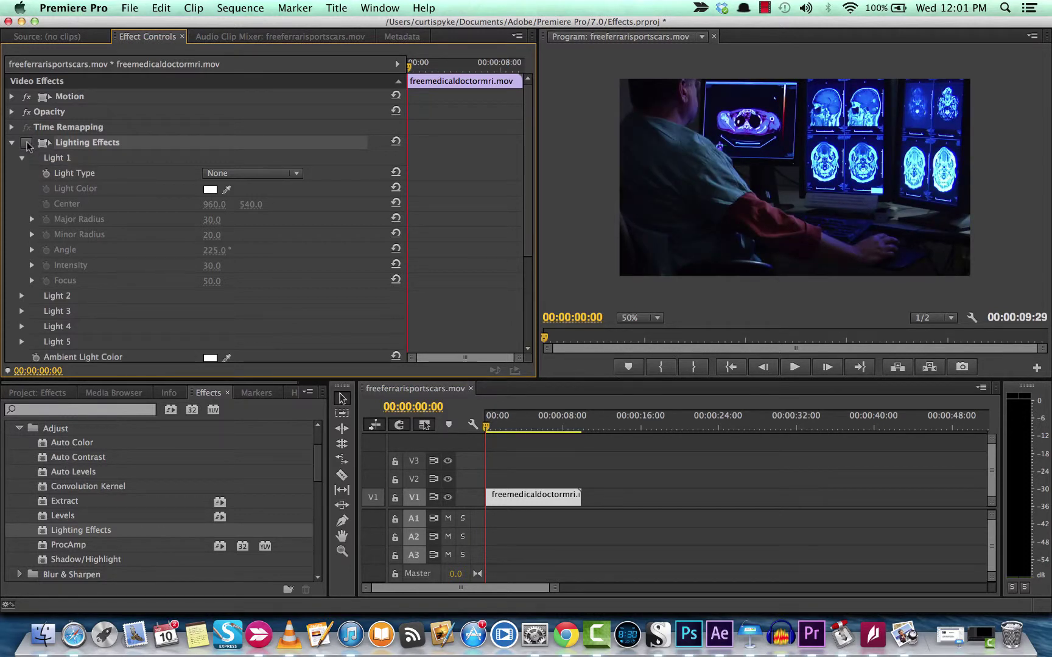
click(27, 143)
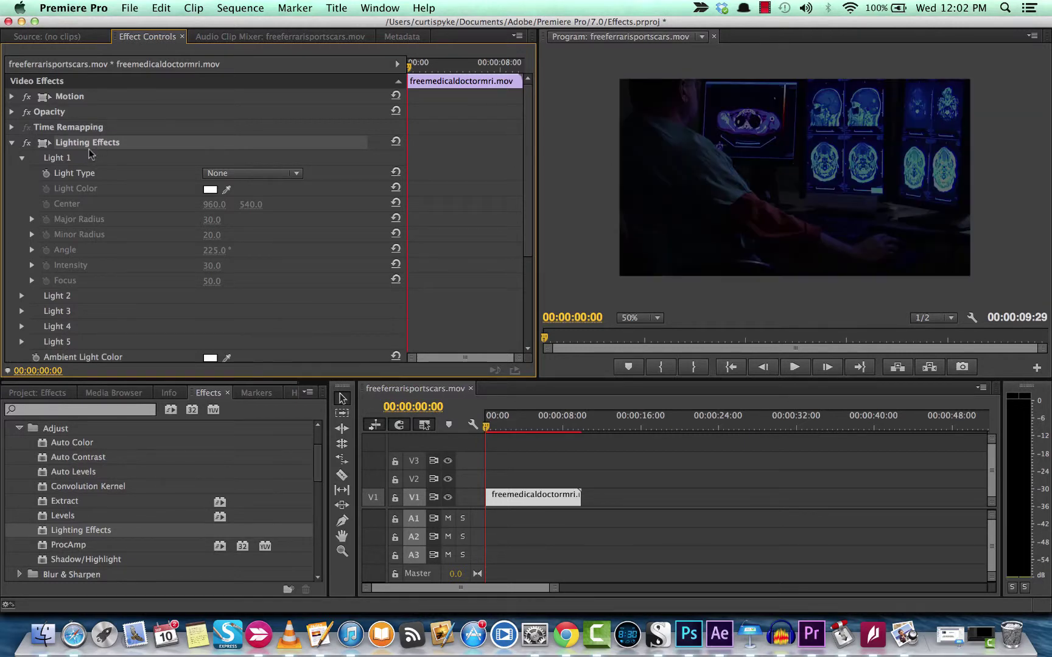
click(234, 174)
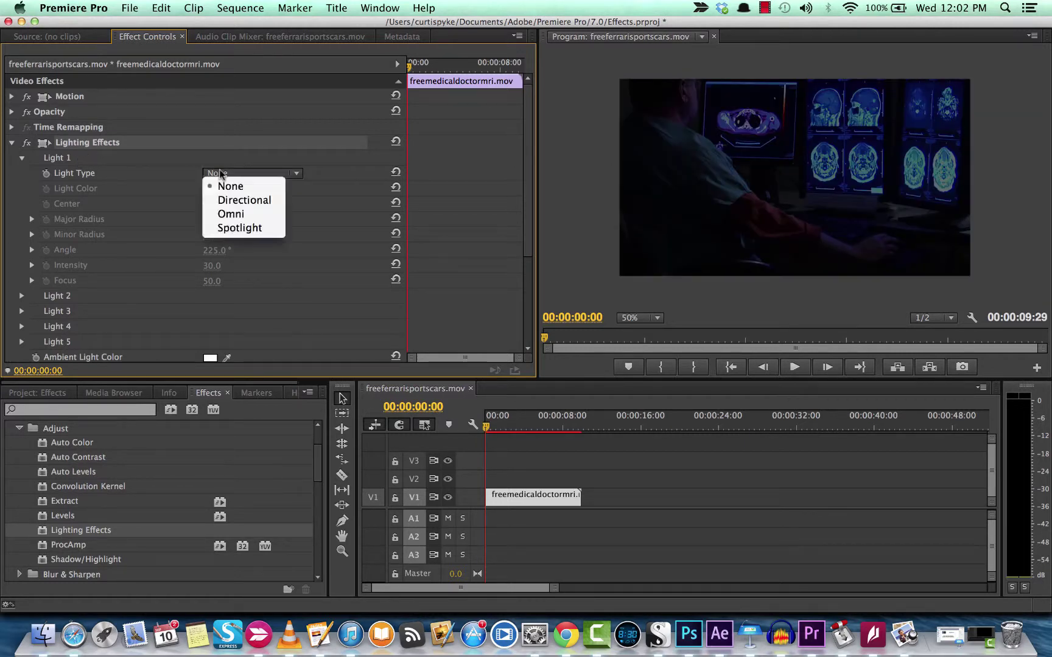
Step: Make Light 1 Directional and drag its radius handle to a 34.5 projected radius
click(232, 202)
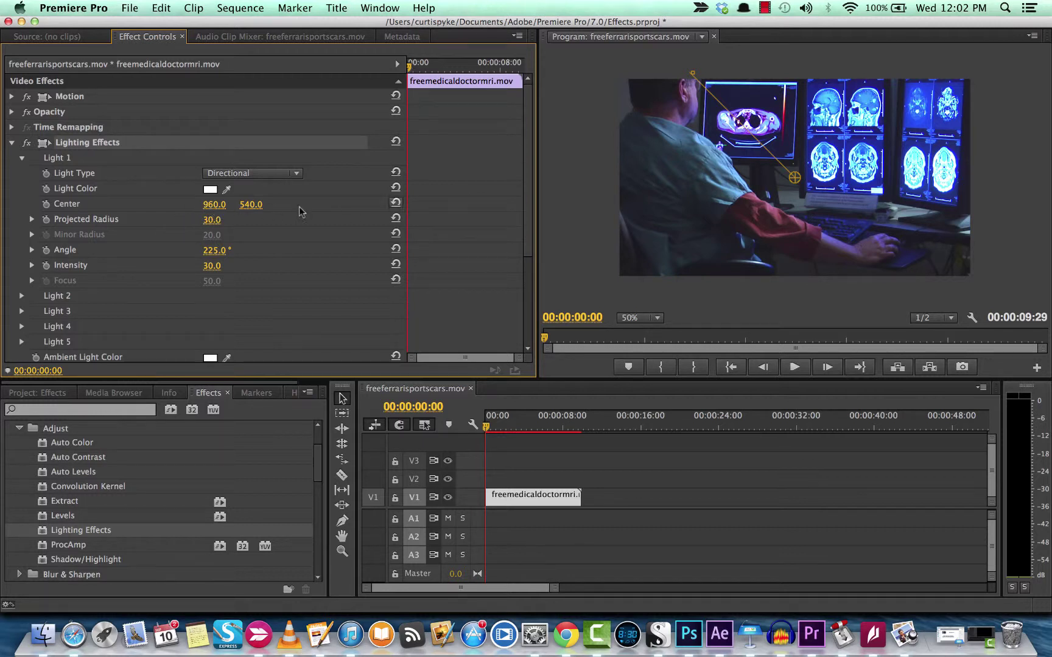
click(691, 72)
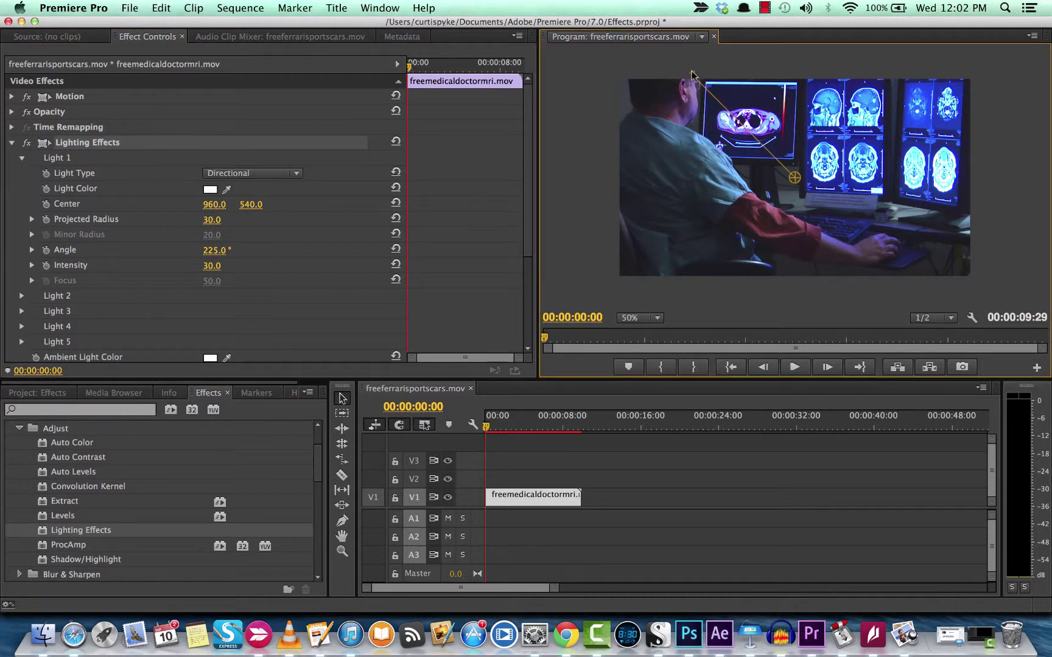
mouse_move(691, 74)
mouse_down()
mouse_move(619, 25)
mouse_move(794, 186)
mouse_move(685, 64)
mouse_up()
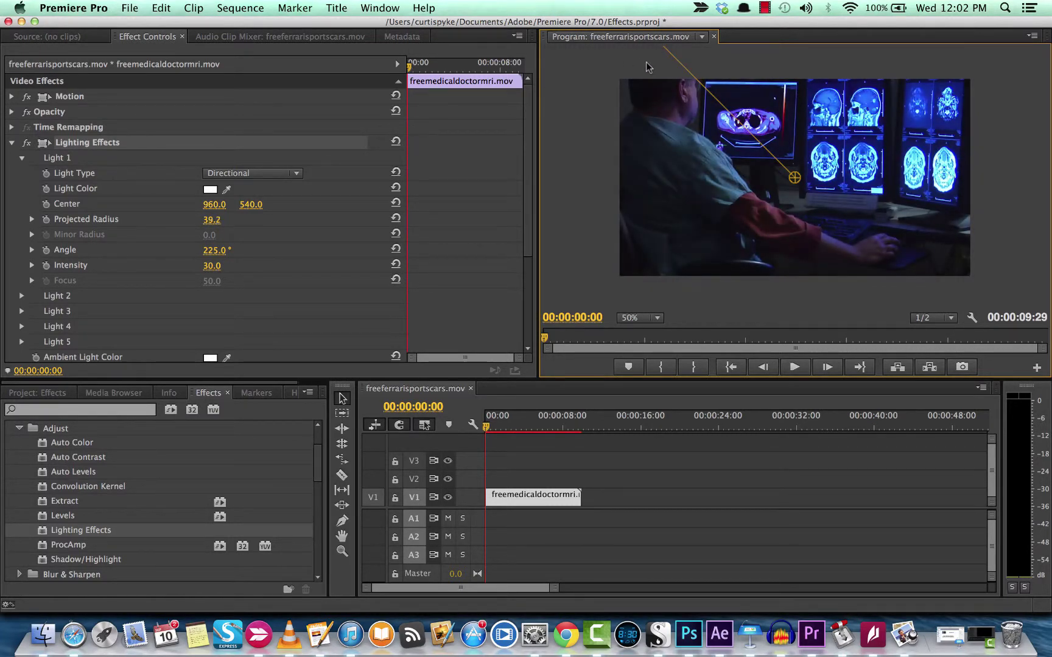
mouse_move(685, 64)
mouse_down()
mouse_move(716, 96)
mouse_move(676, 58)
mouse_up()
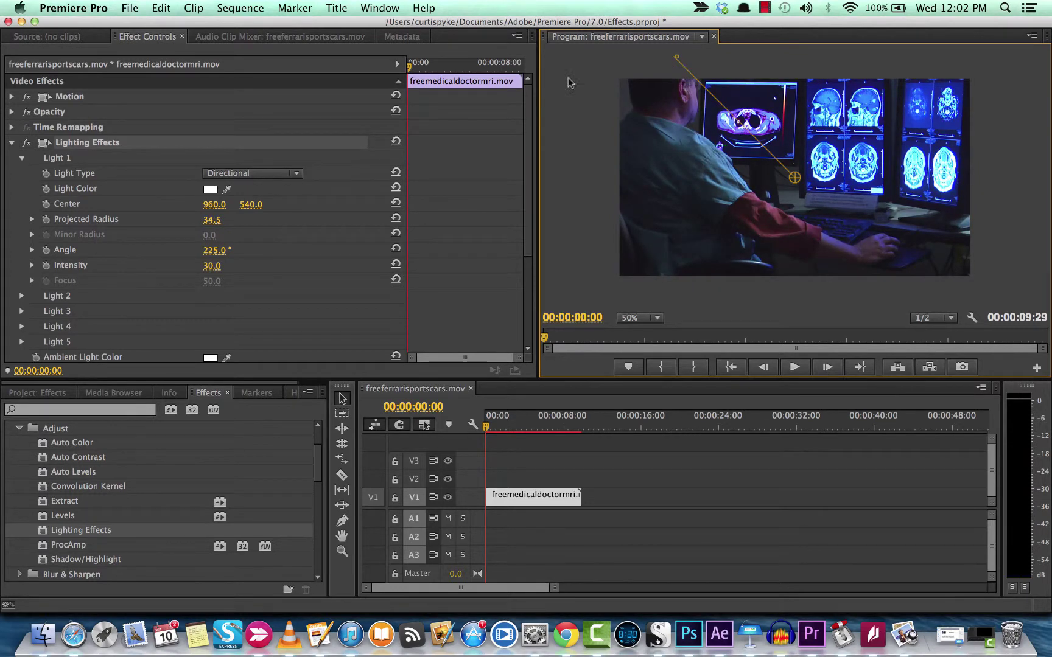
click(26, 142)
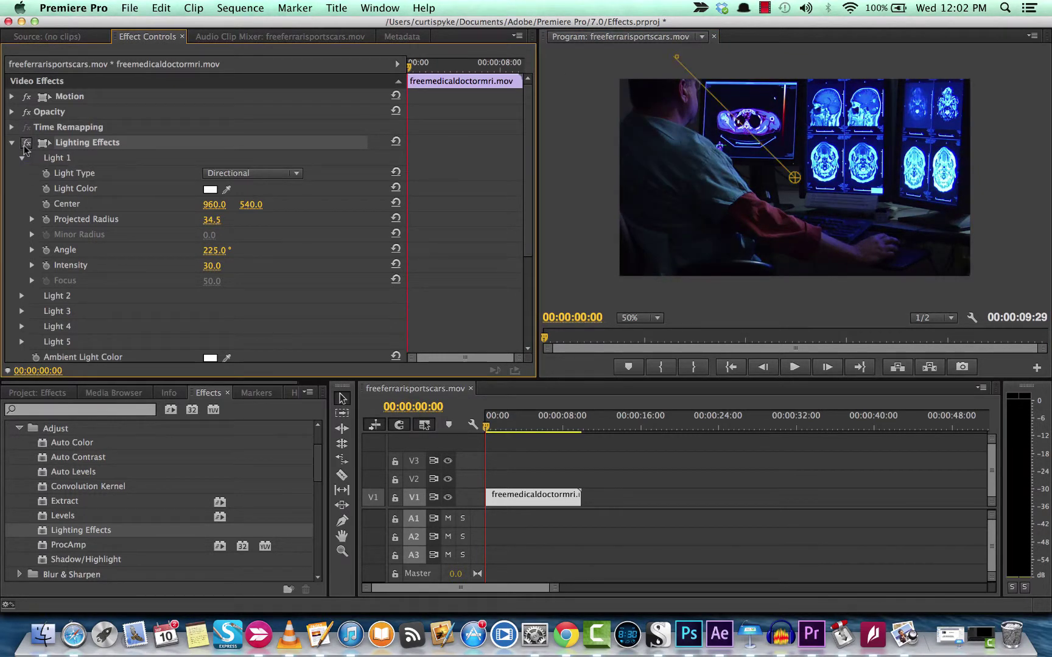
click(27, 142)
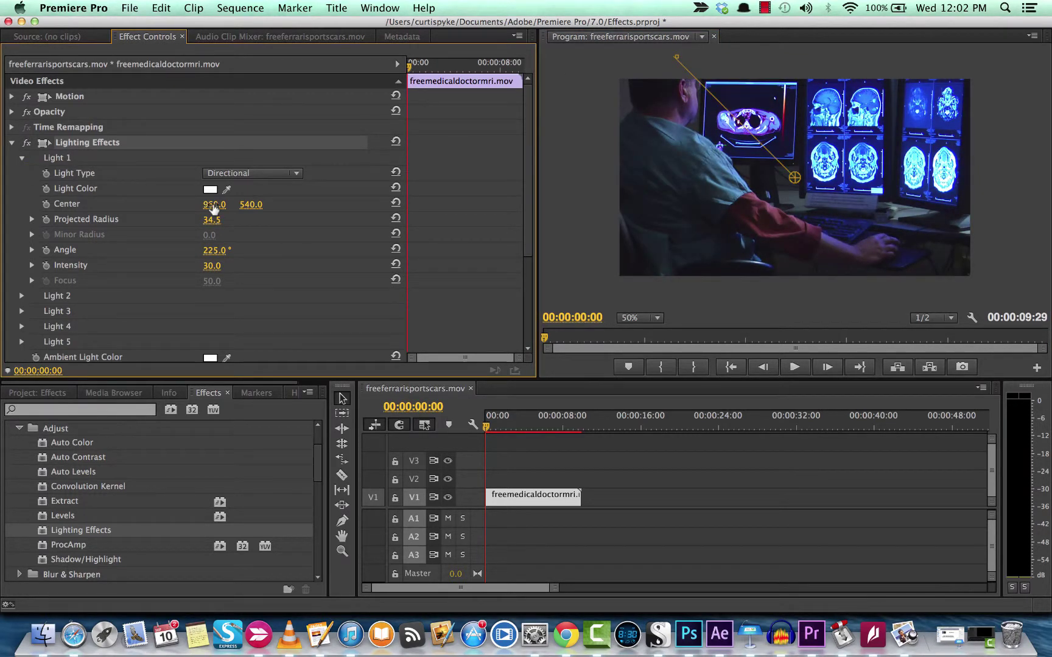
Step: Try Light 1 as an Omni light, then as a smaller, shifted Spotlight
click(264, 171)
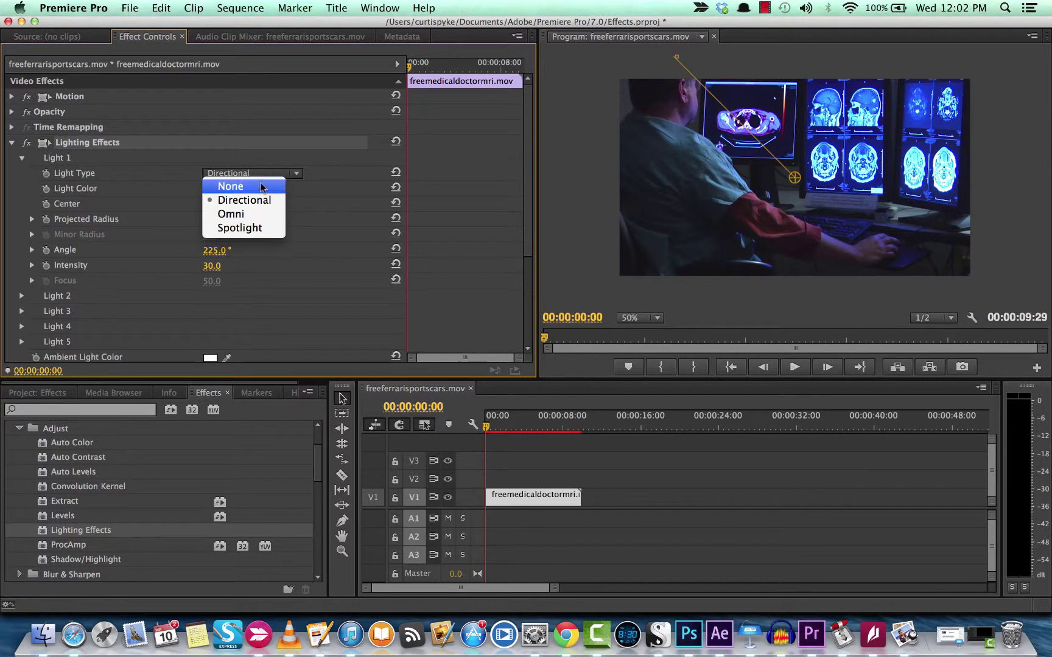
key(Escape)
click(253, 216)
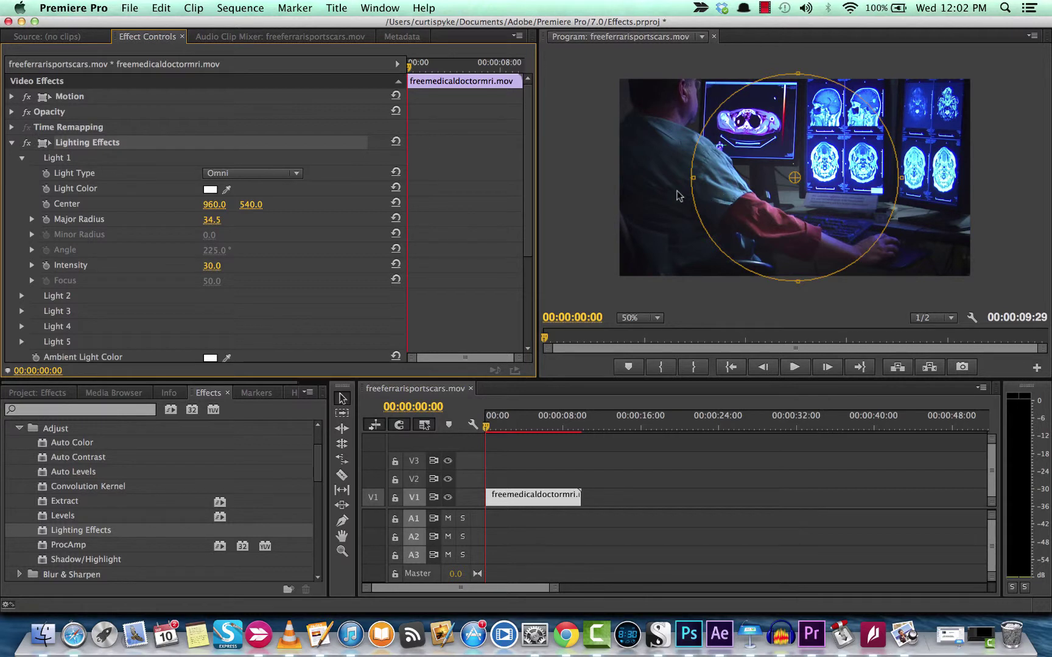
click(261, 173)
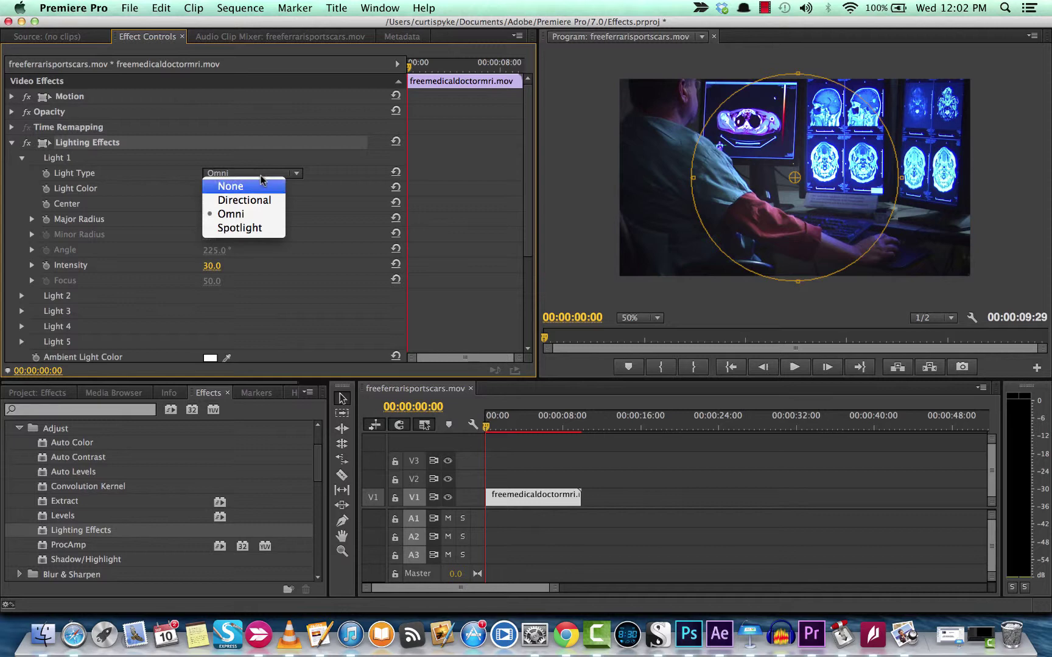
click(253, 230)
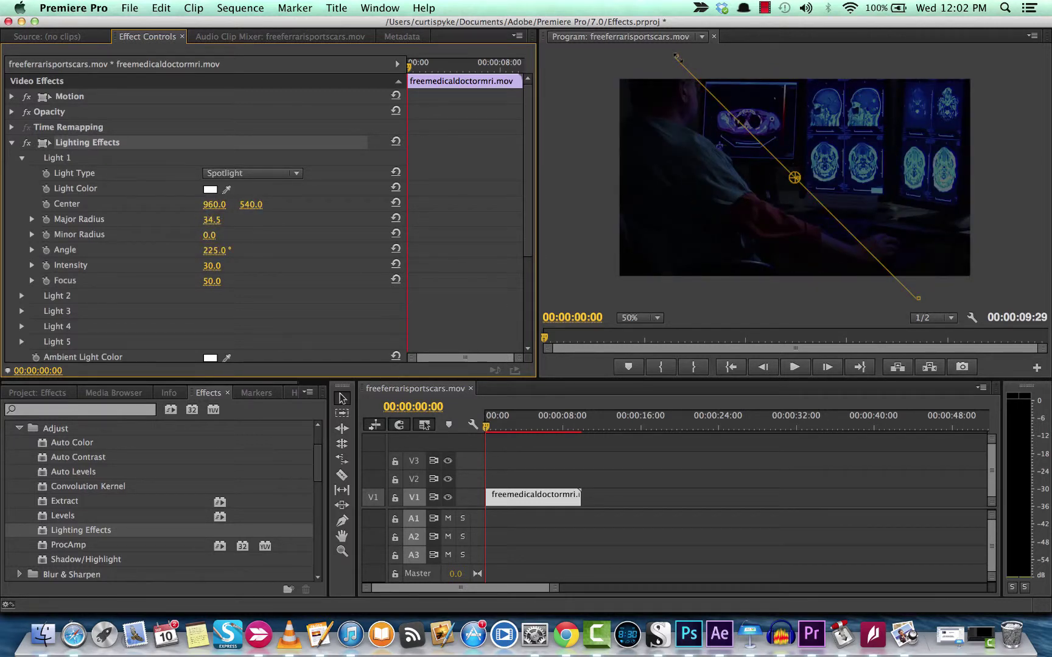
drag(675, 56, 713, 94)
drag(797, 180, 794, 181)
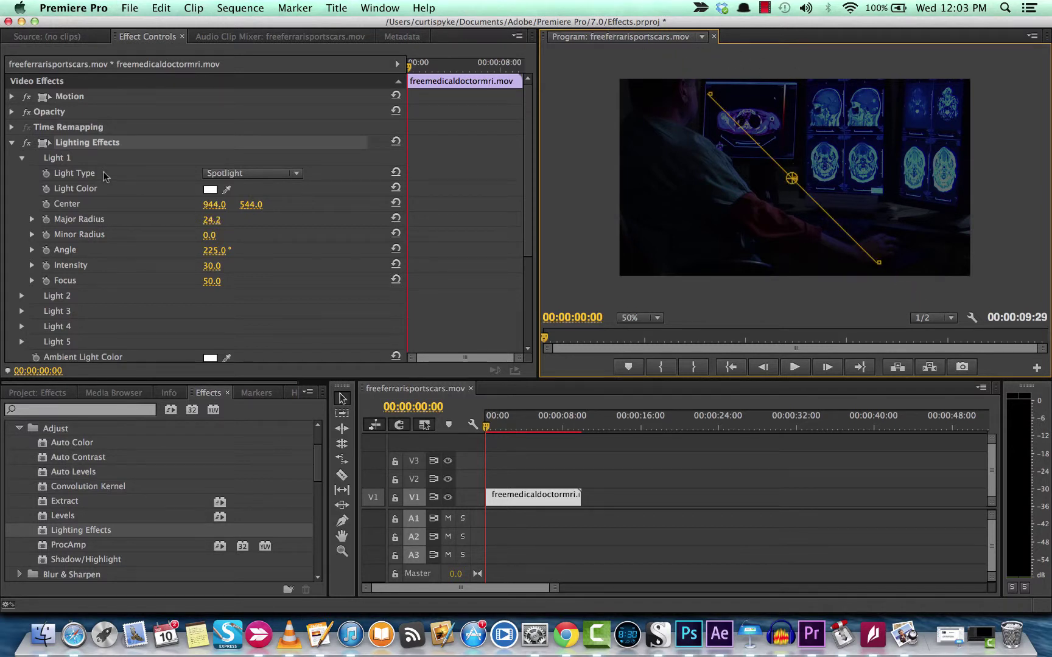
Step: Delete the Lighting Effects effect from the MRI clip
click(92, 127)
click(96, 142)
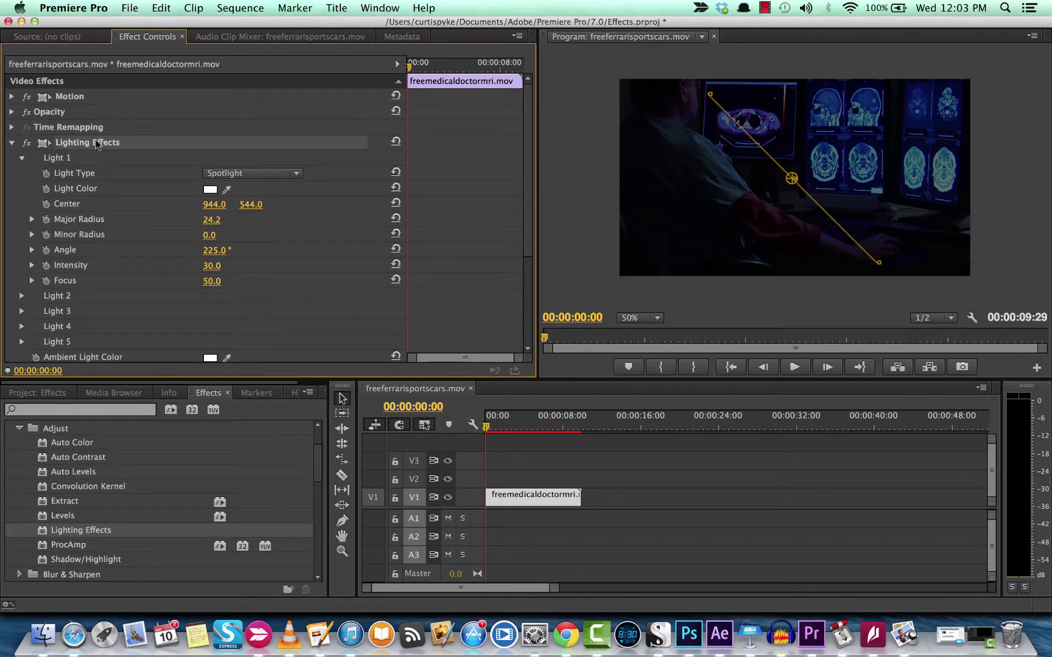
key(Delete)
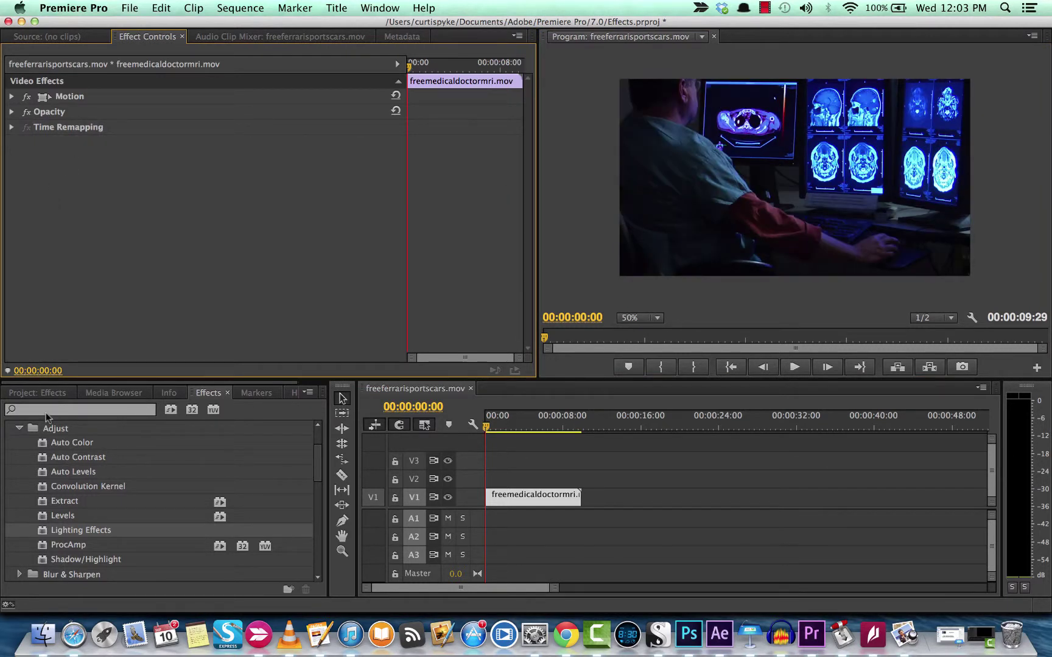
Step: Reapply Lighting Effects to the MRI clip and expand Light 1's settings
drag(81, 530, 526, 498)
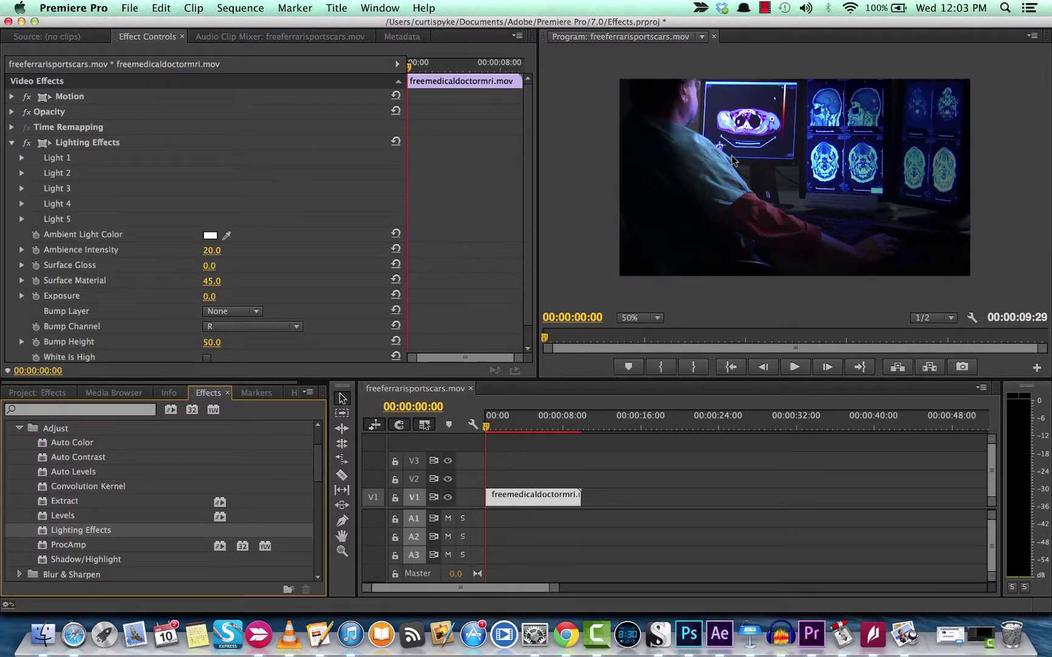
click(76, 143)
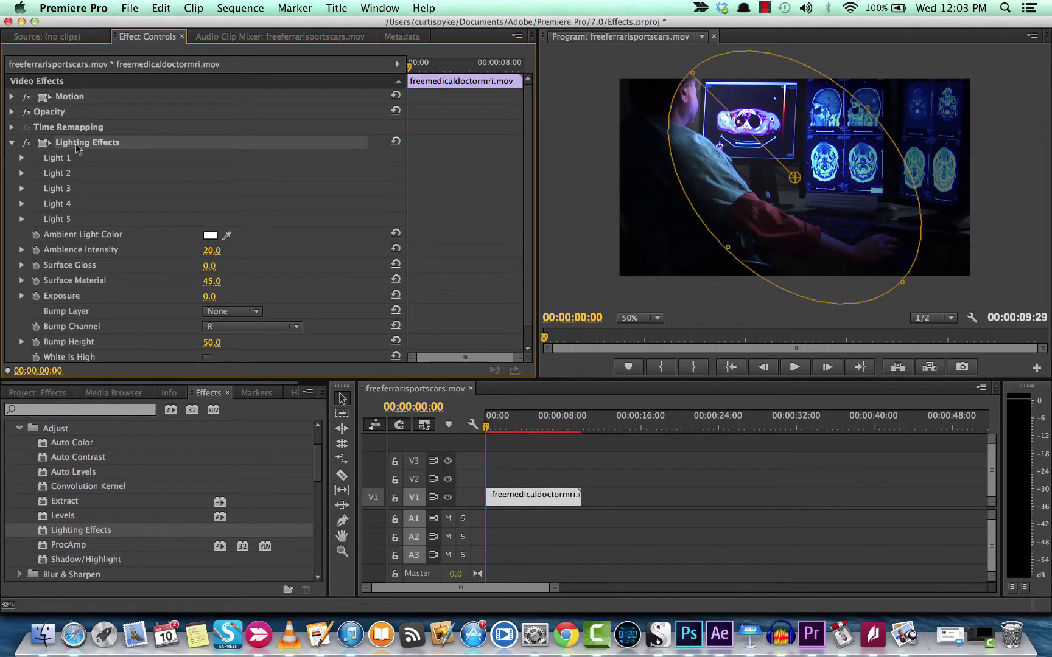
click(21, 158)
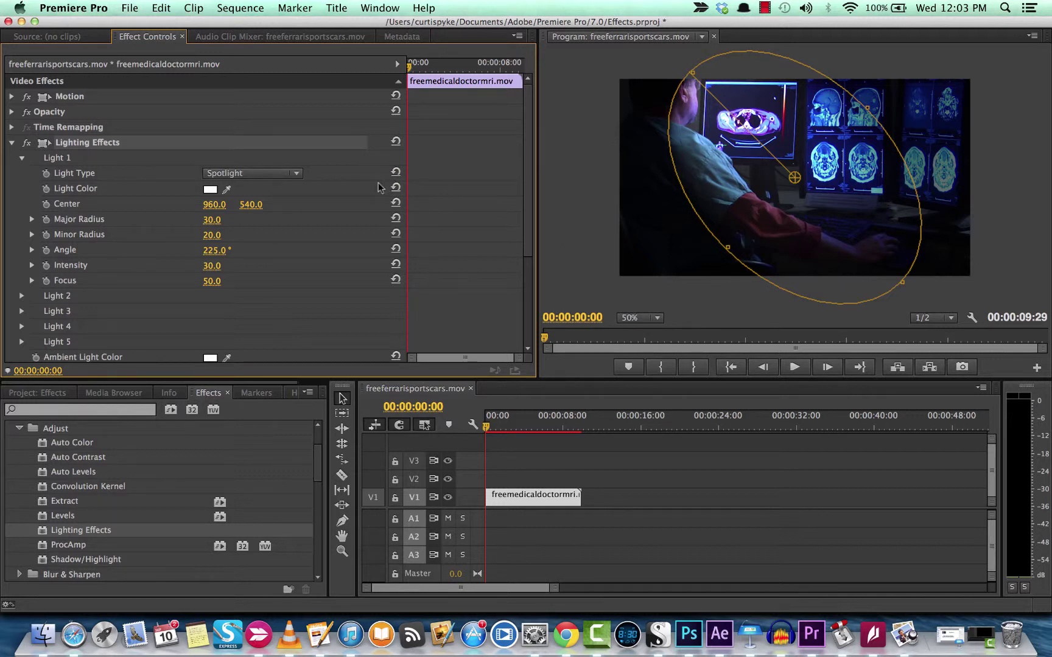
Step: Drag the spotlight ellipse handles in the Program monitor, shrinking both radii to 0.0
click(726, 250)
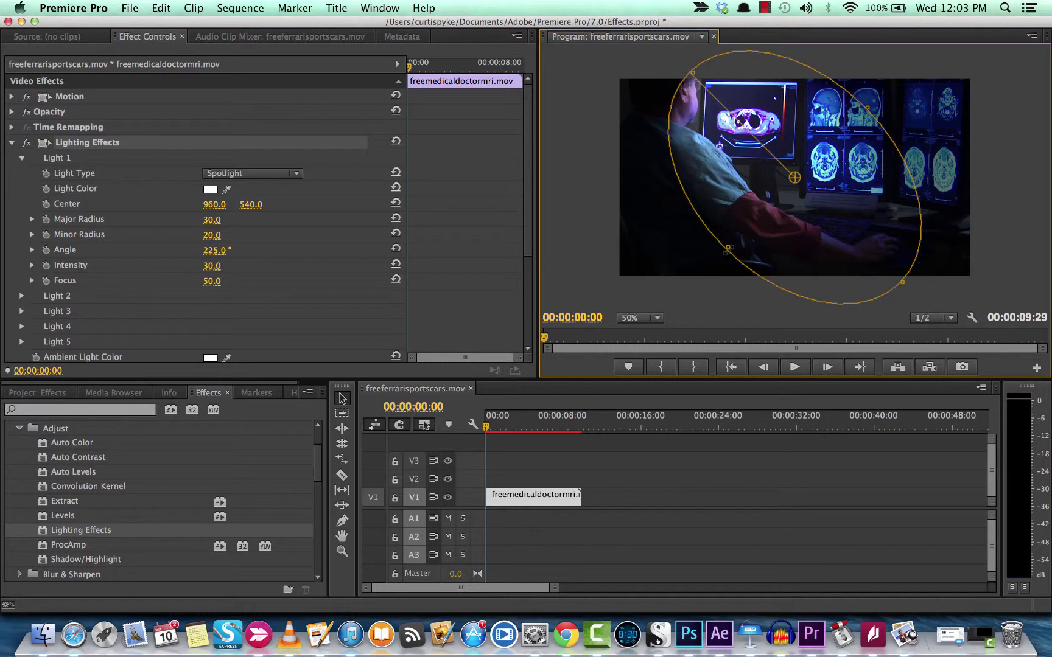
drag(728, 249, 682, 300)
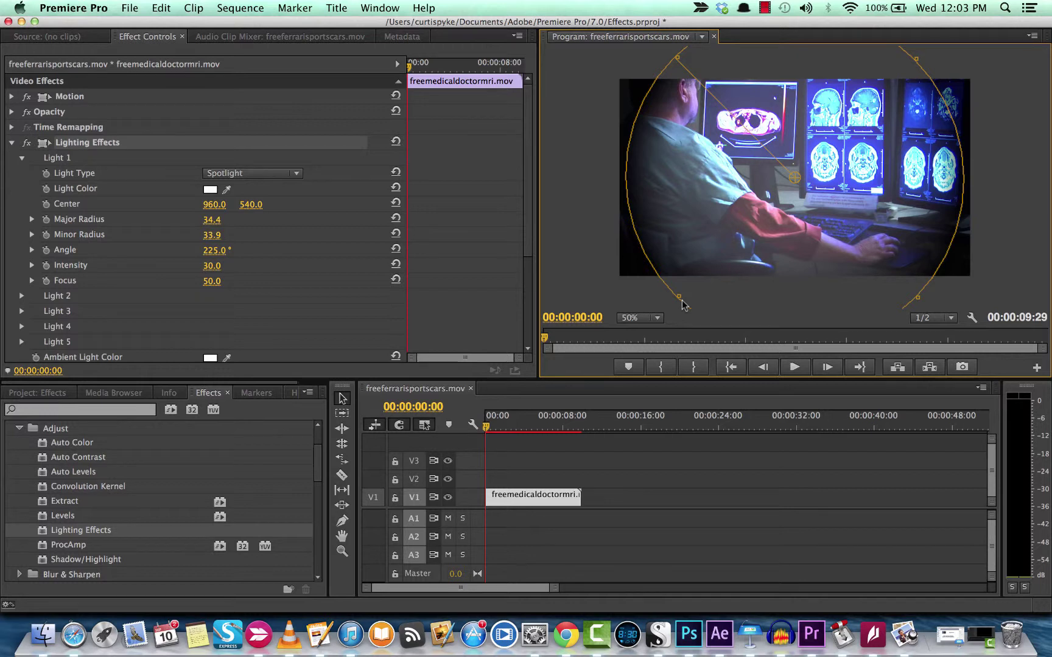
drag(683, 305, 687, 299)
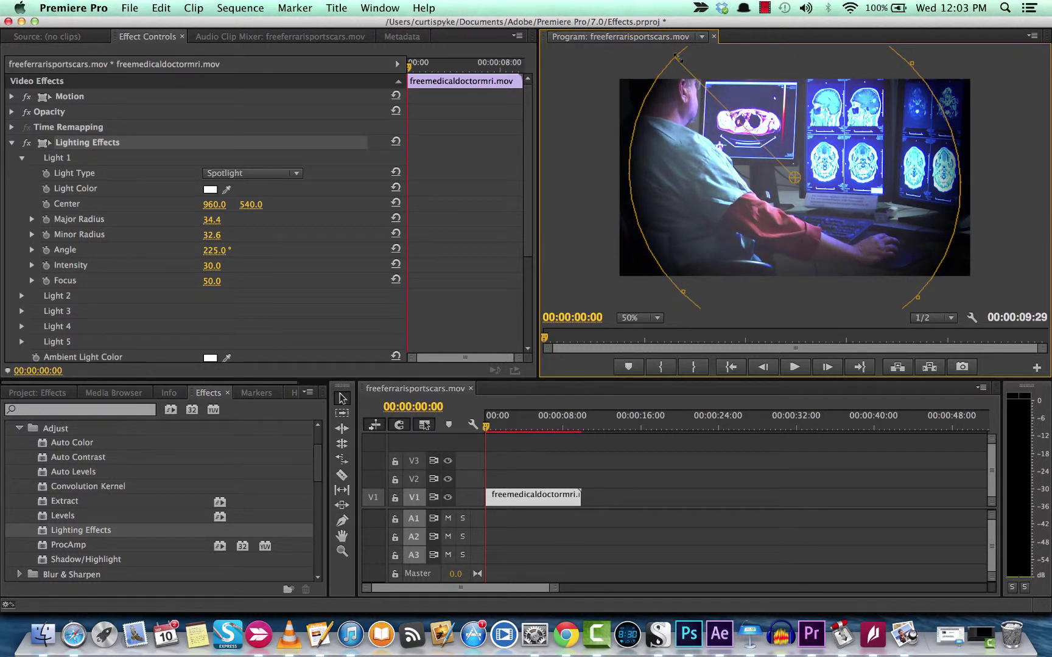
drag(678, 56, 791, 101)
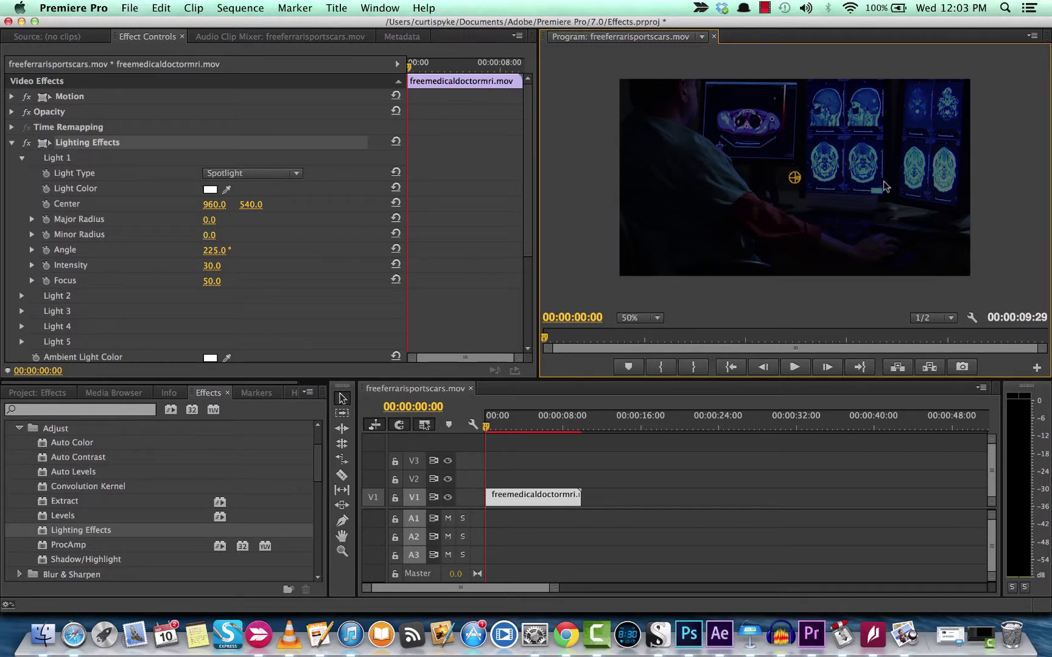
Step: Widen the spotlight to radii 34.4 and 32.6 and rotate its angle to 200°, intensity 12
drag(794, 178, 755, 161)
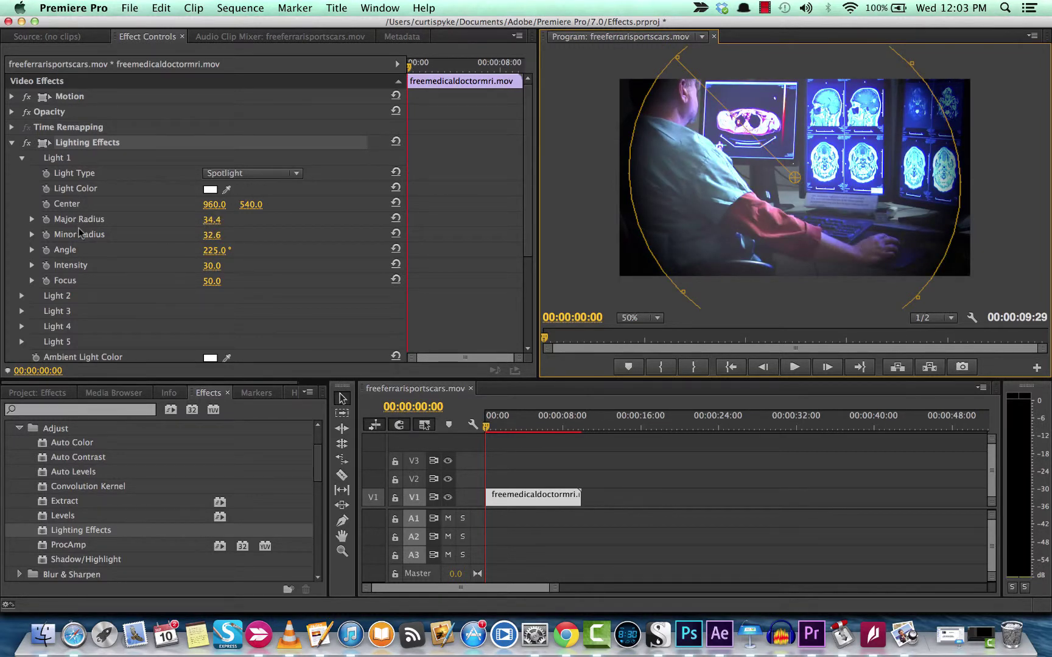
mouse_move(210, 250)
mouse_down()
mouse_move(289, 250)
mouse_move(160, 250)
mouse_move(195, 250)
mouse_up()
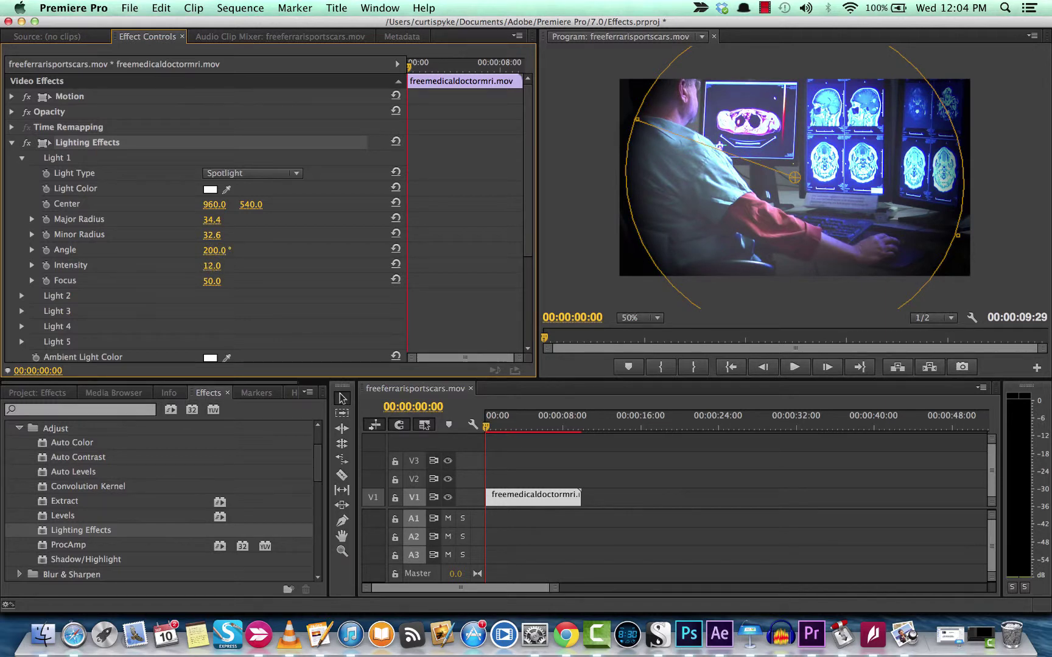
Step: Try Light 1 intensities of 17, 9 and negative values before settling on 31.0
drag(212, 266, 274, 265)
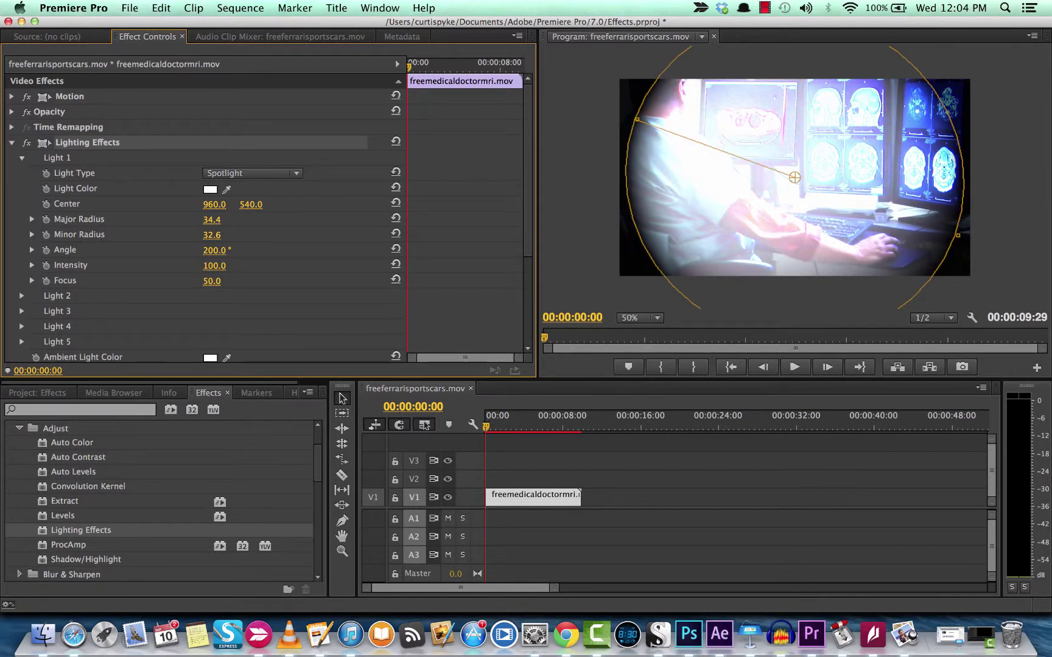
drag(274, 265, 226, 265)
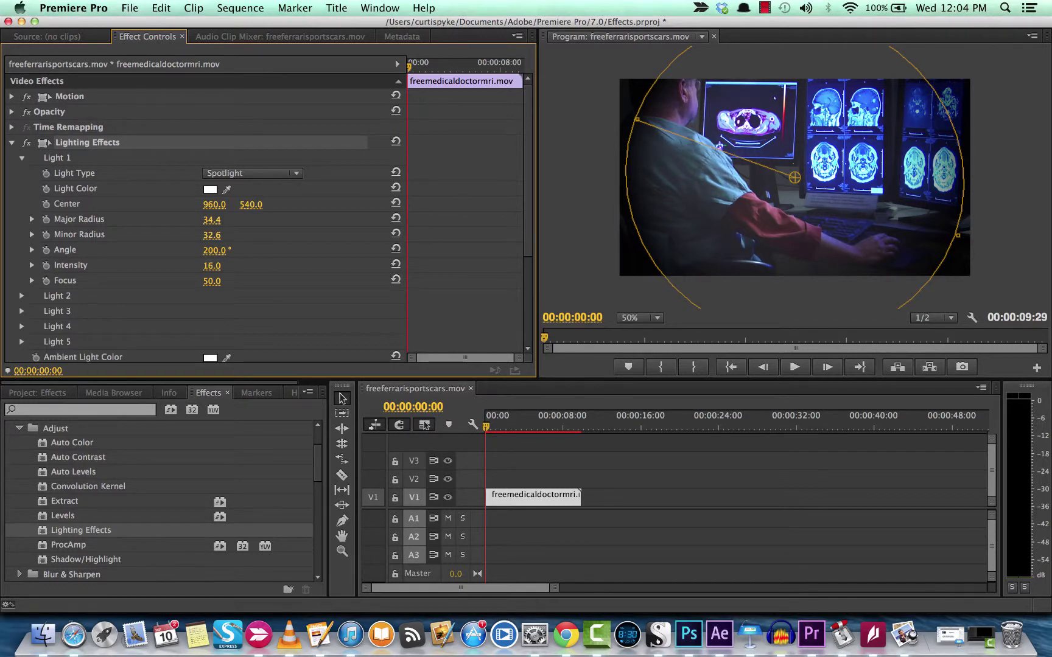
drag(225, 265, 221, 265)
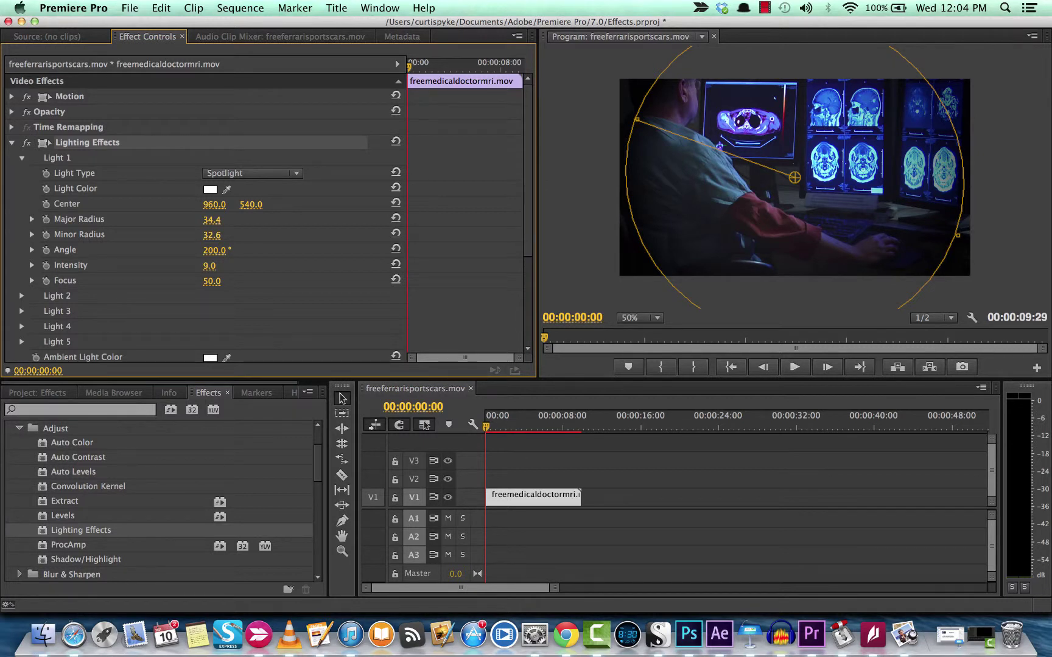
drag(221, 266, 205, 265)
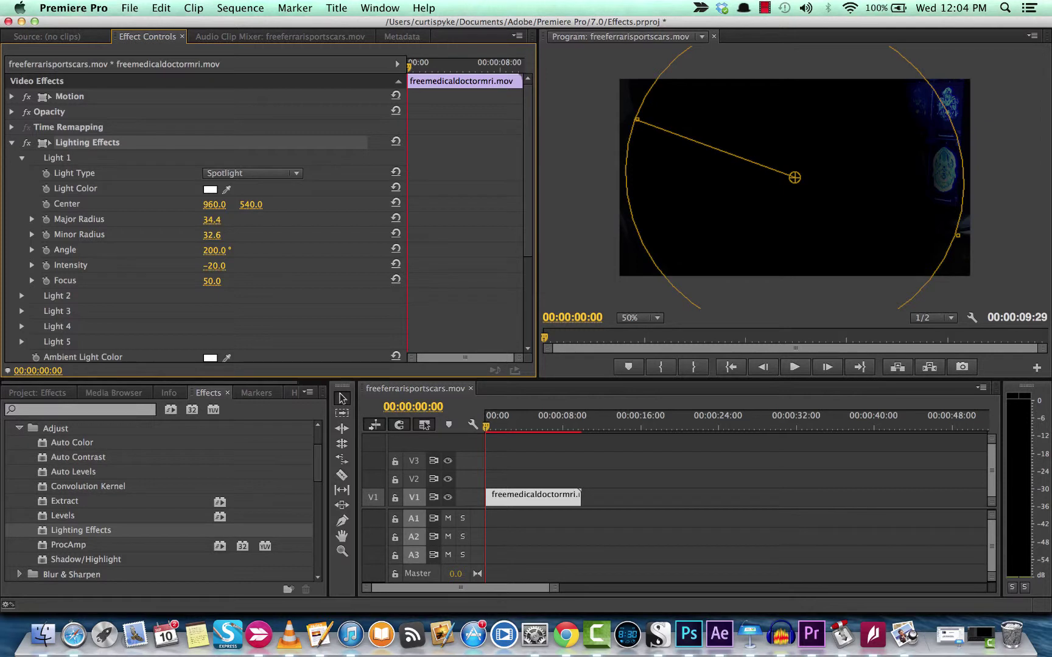
drag(213, 265, 244, 266)
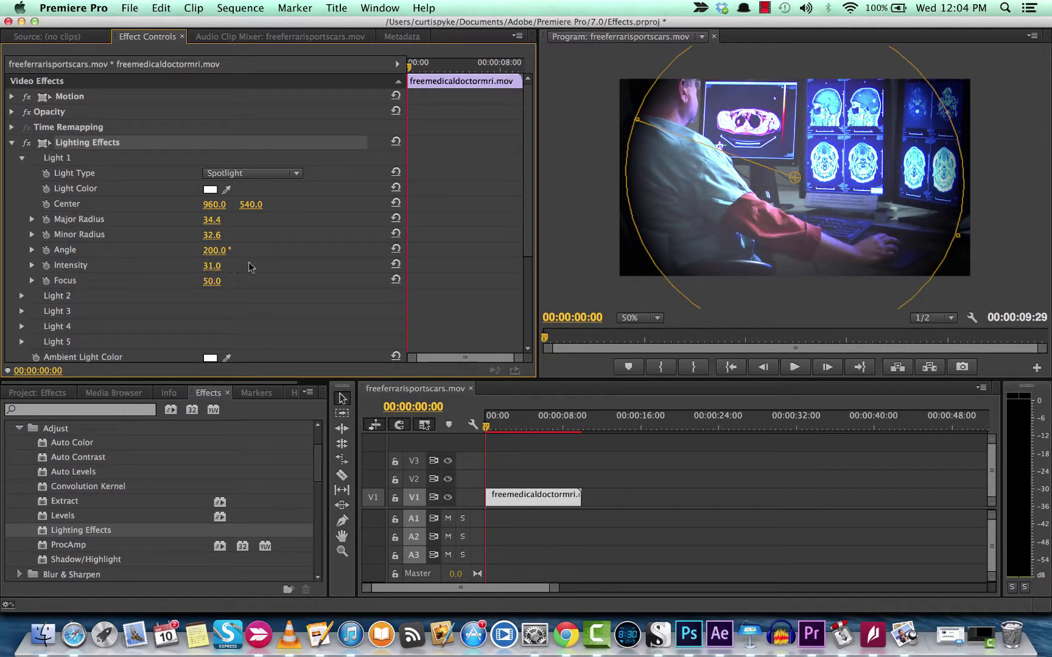
scroll(240, 277, down, 1)
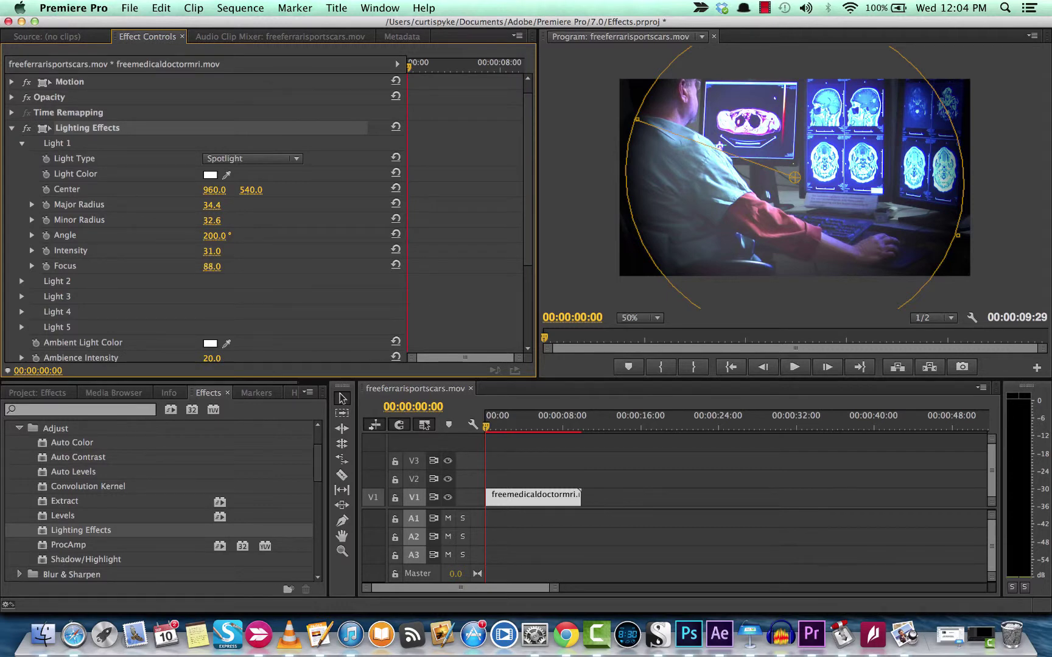
Step: Try Light 1 focus values from 35 to 100, settling on 47.0
drag(211, 266, 101, 266)
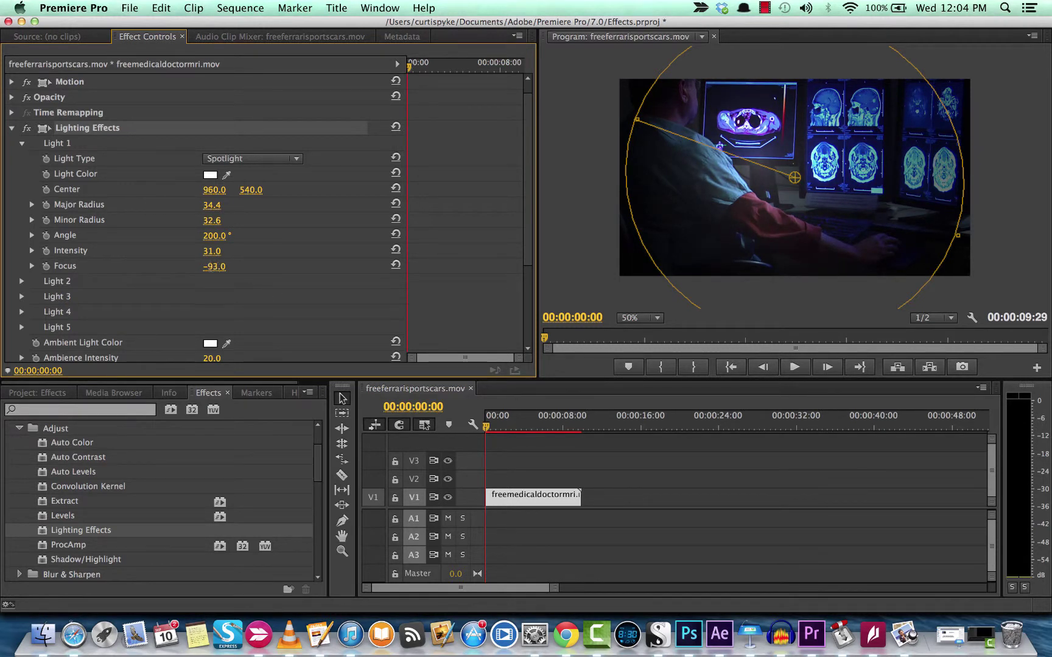
drag(239, 266, 190, 269)
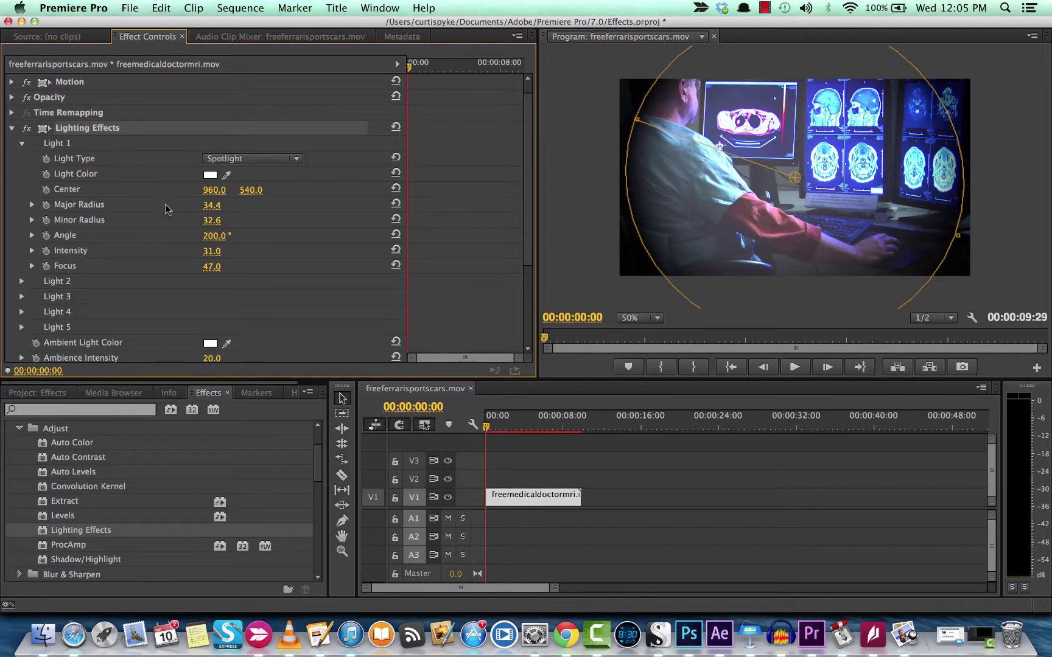
Step: Set Light 1's colour to red EC0C0C, keeping the major radius at 34.4
click(210, 176)
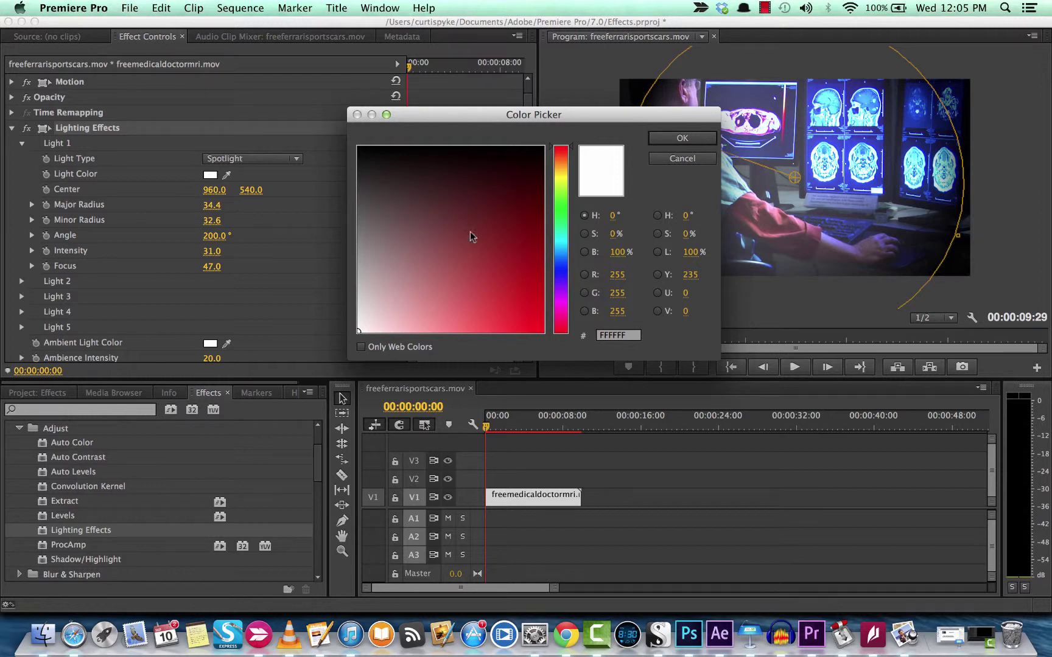
drag(527, 315, 534, 320)
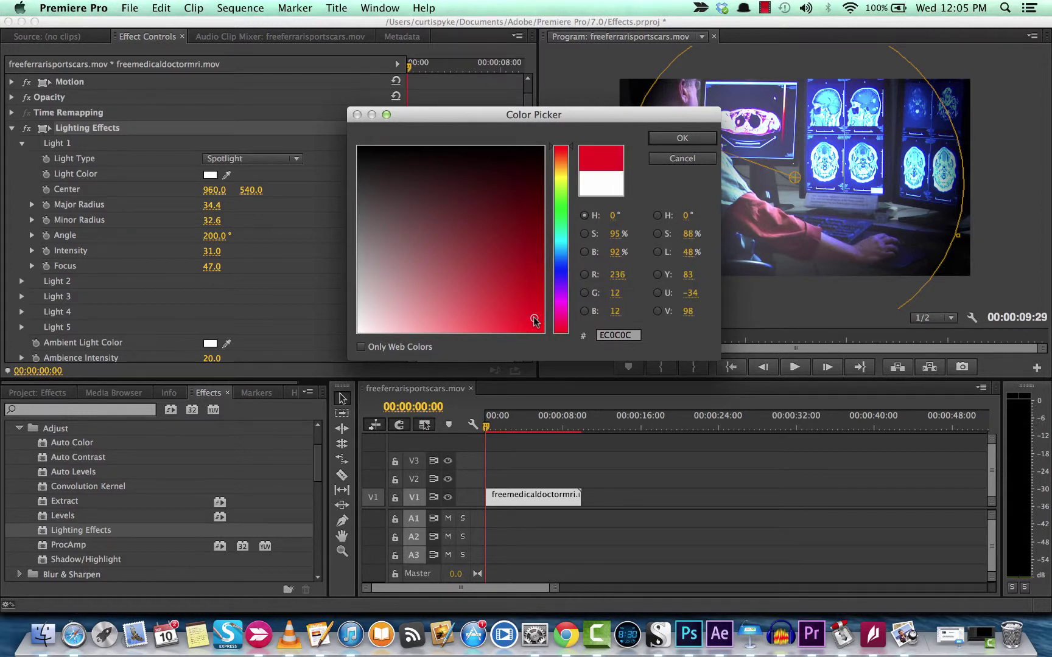
click(672, 140)
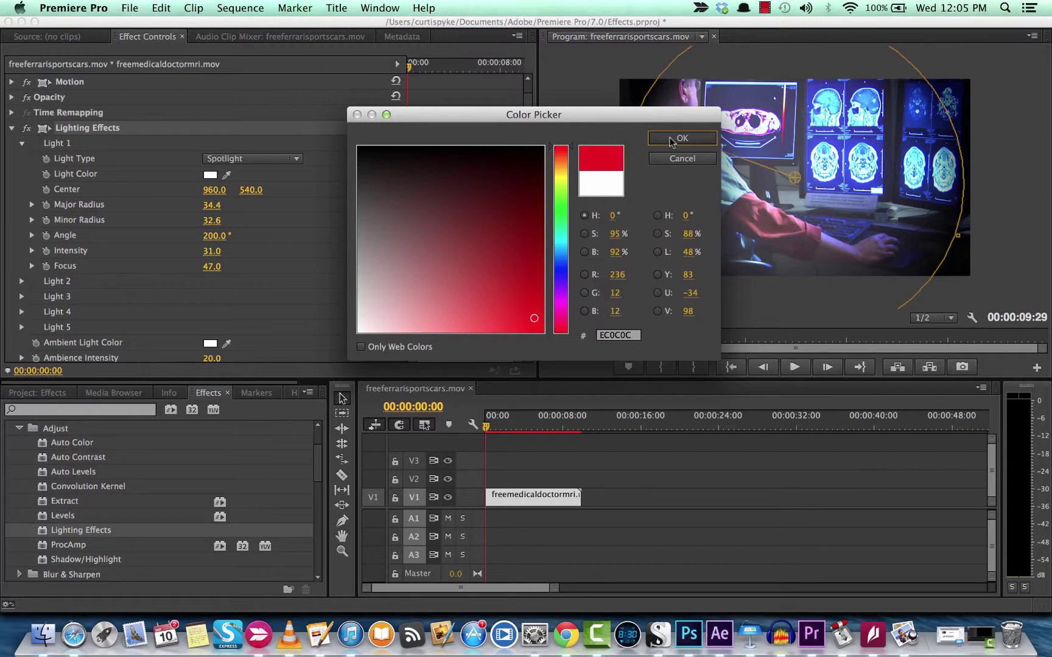
click(669, 140)
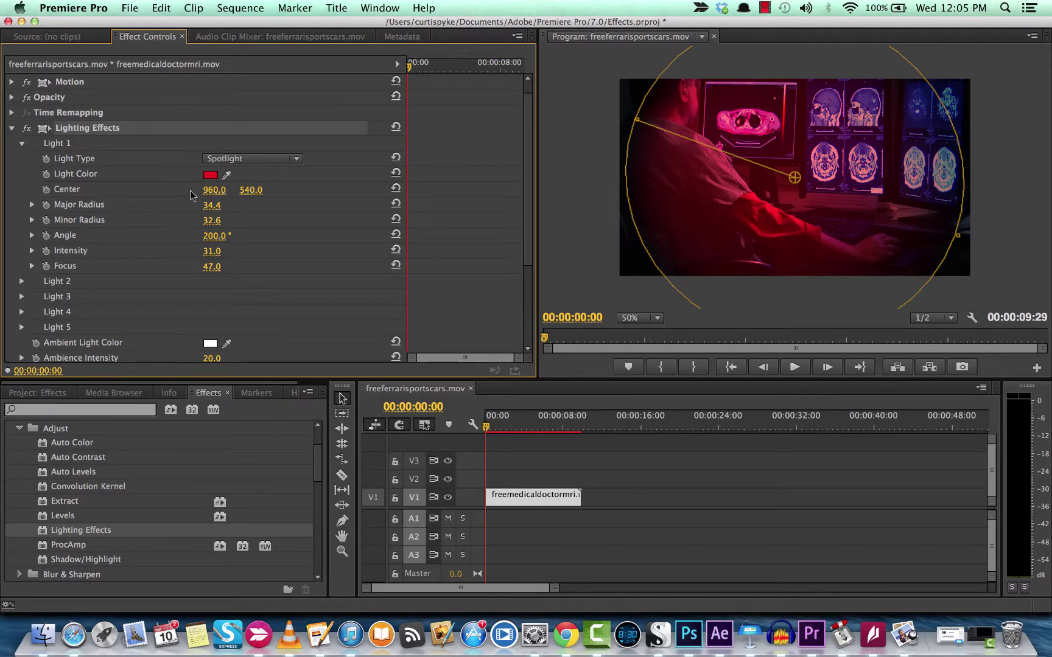
click(211, 214)
mouse_move(211, 205)
mouse_down()
mouse_move(172, 205)
mouse_move(222, 214)
mouse_up()
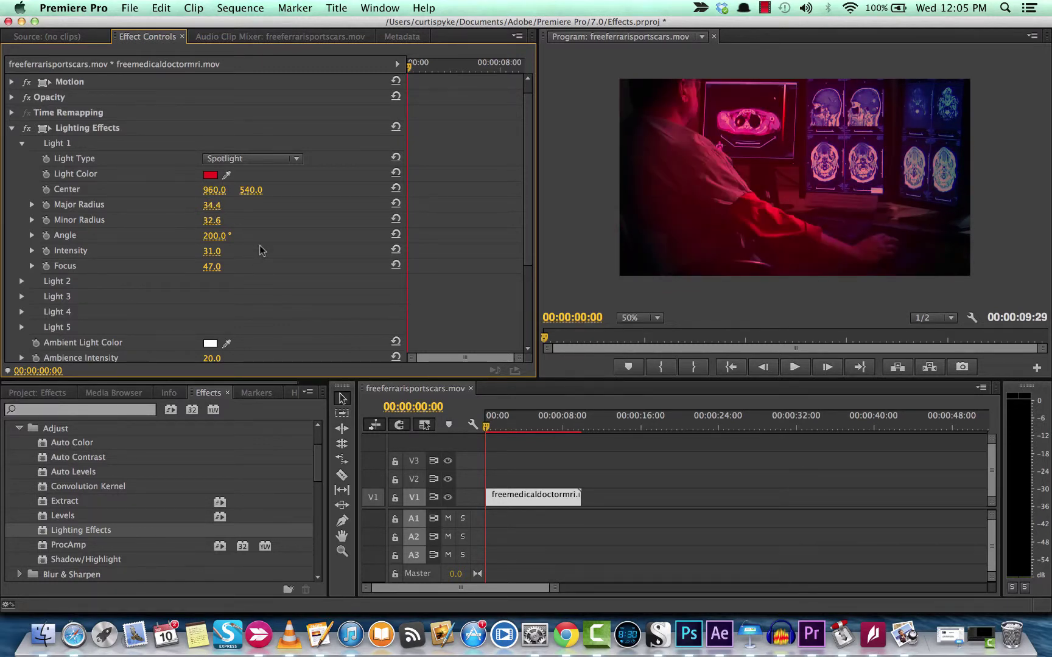
Step: Change Light 1's colour to the deep blue 463BC2
click(212, 176)
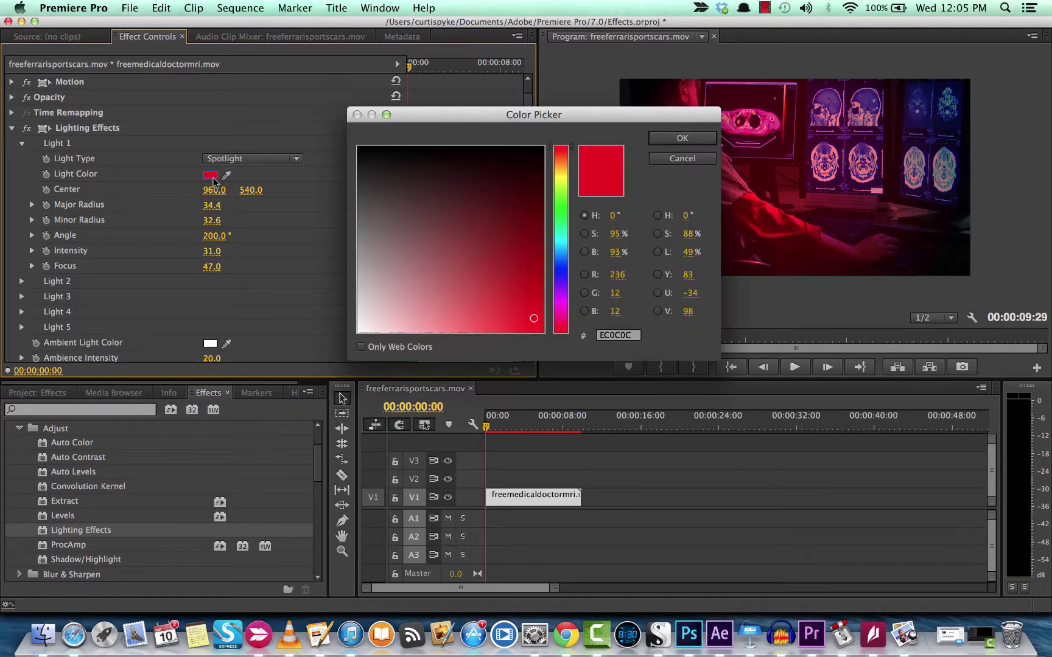
click(561, 273)
mouse_move(527, 312)
mouse_down()
mouse_move(503, 319)
mouse_move(476, 308)
mouse_move(467, 331)
mouse_move(493, 329)
mouse_up()
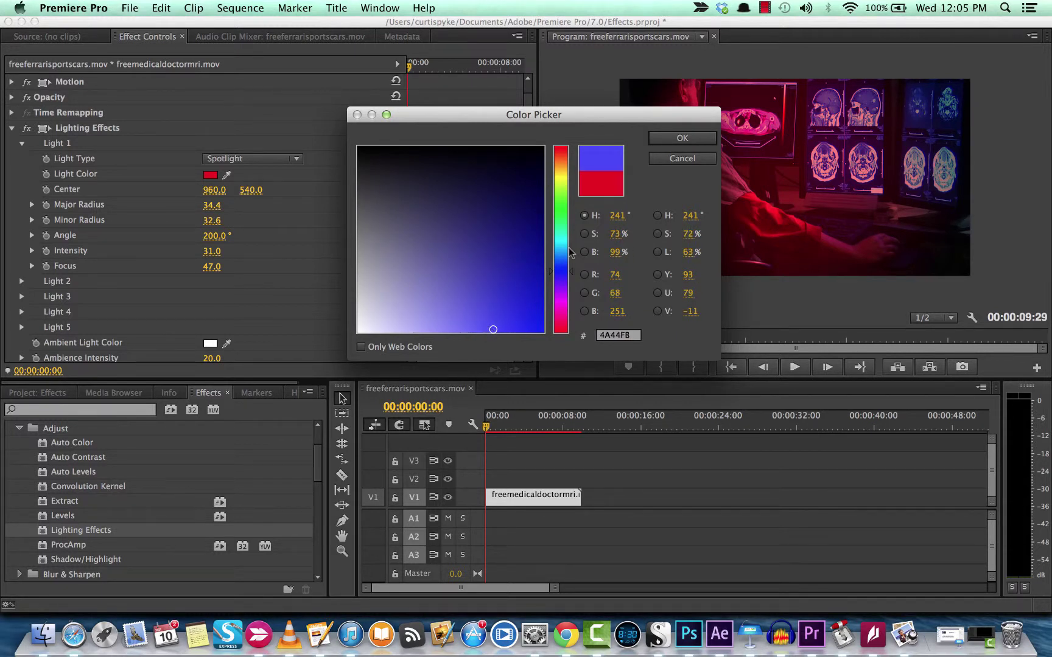
click(564, 268)
click(563, 272)
click(487, 288)
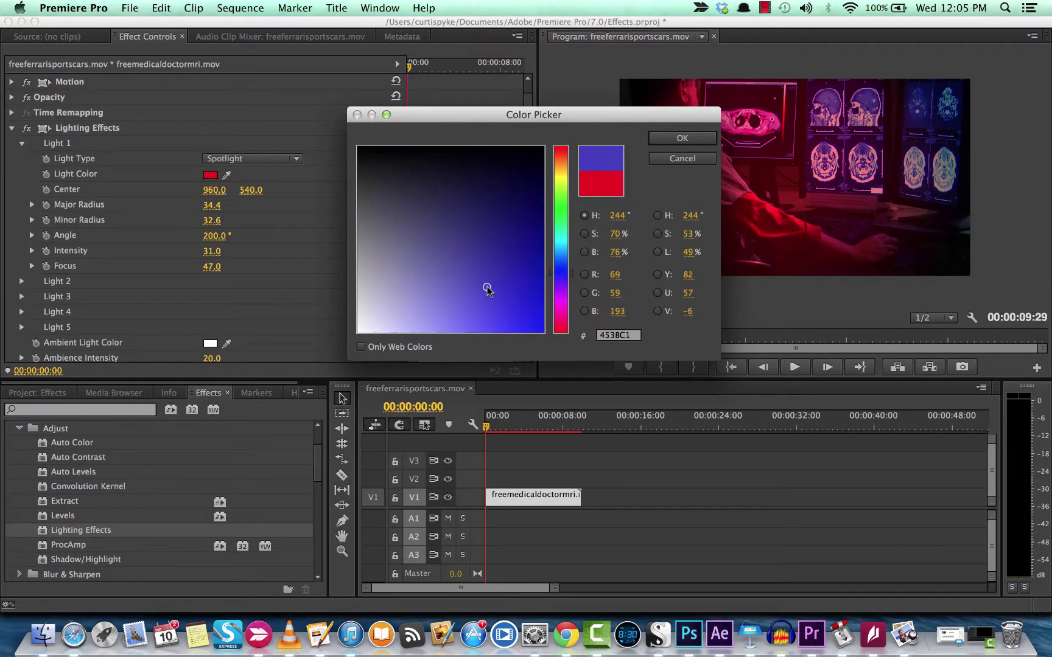
click(682, 138)
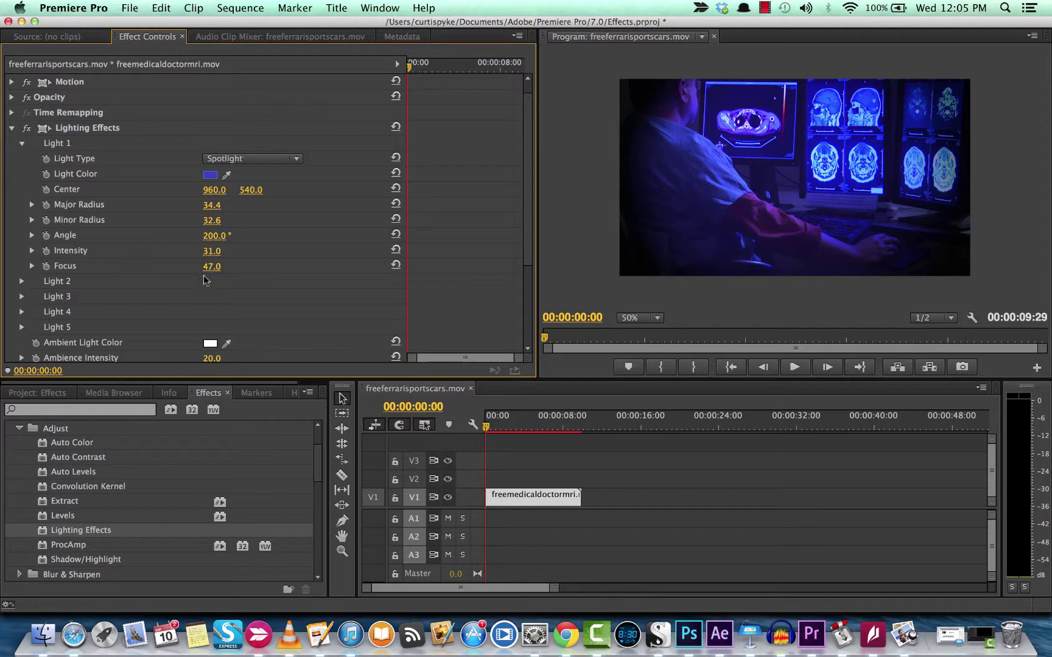
scroll(207, 283, down, 3)
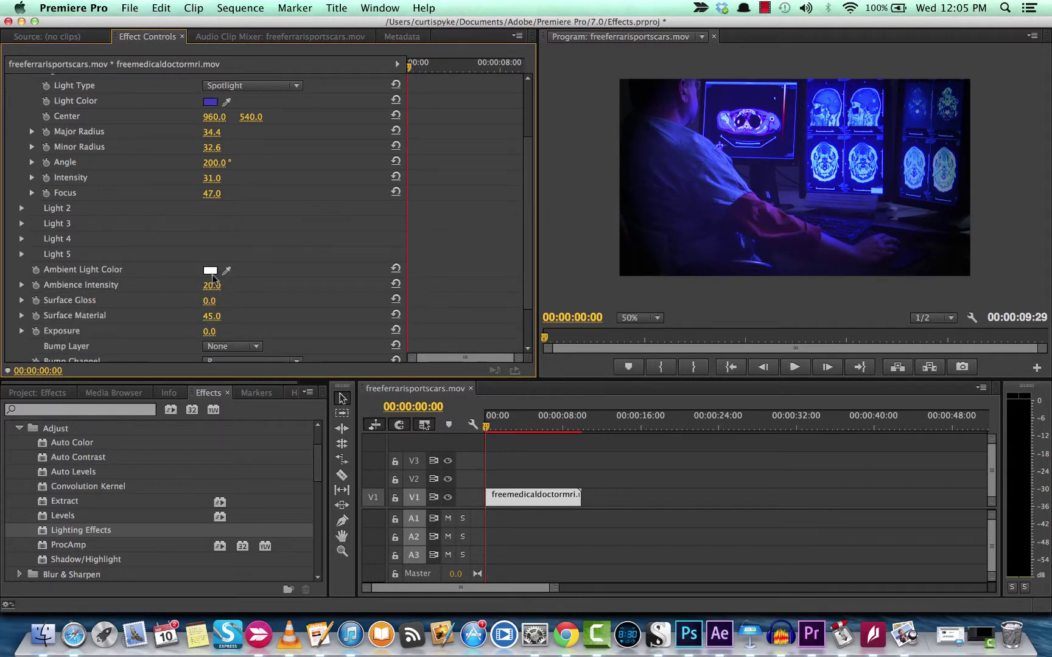
click(211, 272)
drag(429, 259, 508, 268)
click(694, 138)
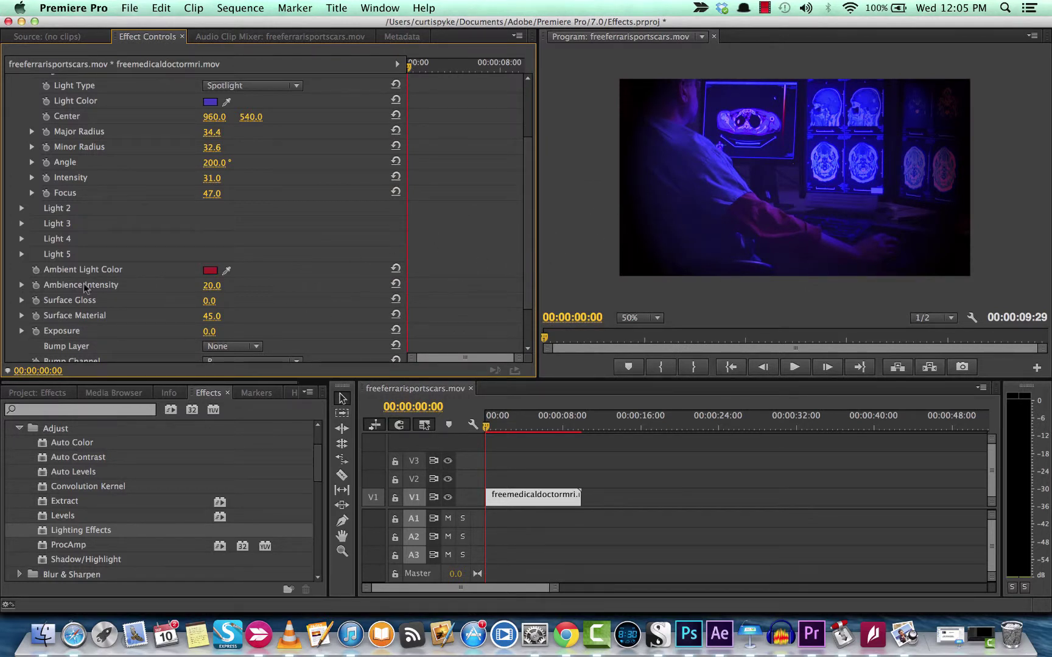
scroll(146, 300, down, 1)
scroll(146, 300, down, 3)
scroll(146, 300, up, 10)
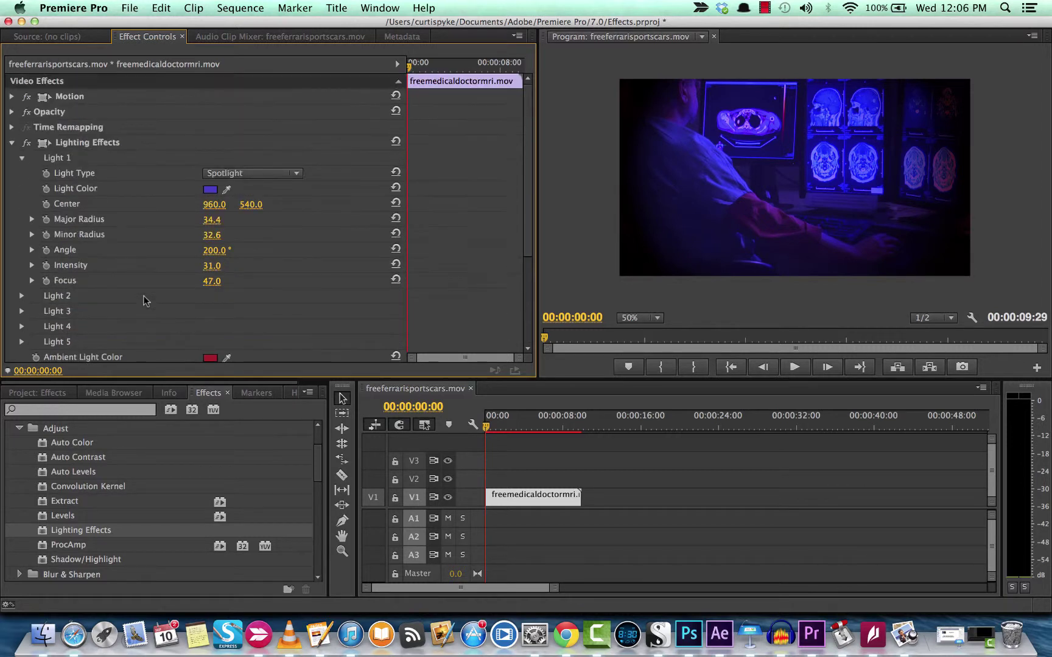
scroll(146, 300, down, 2)
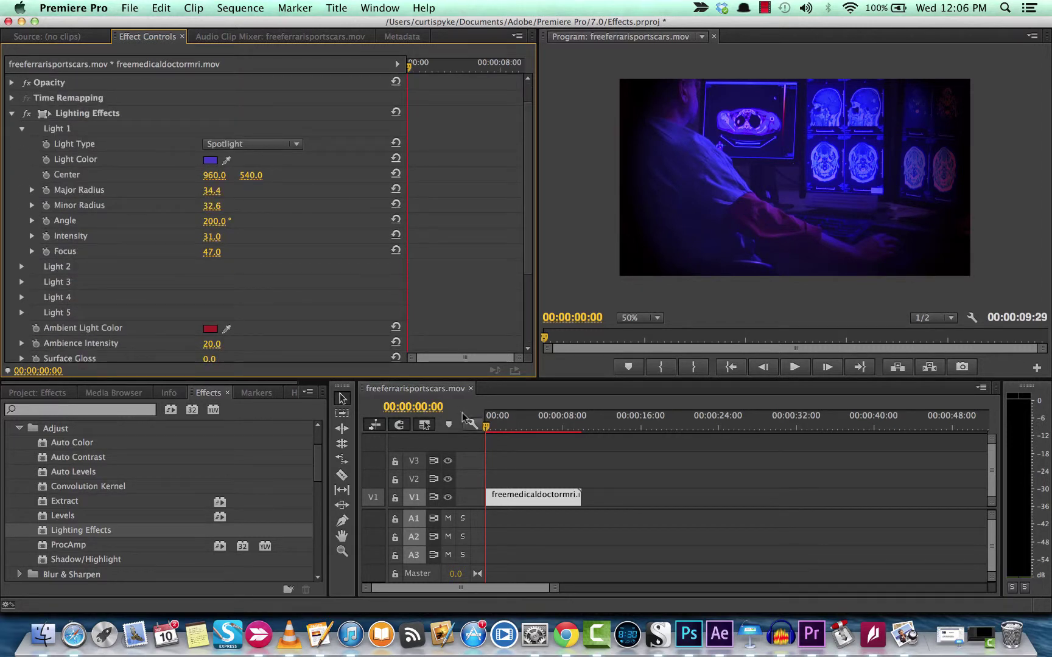
click(493, 429)
mouse_move(493, 430)
mouse_down()
mouse_move(513, 428)
mouse_move(476, 426)
mouse_up()
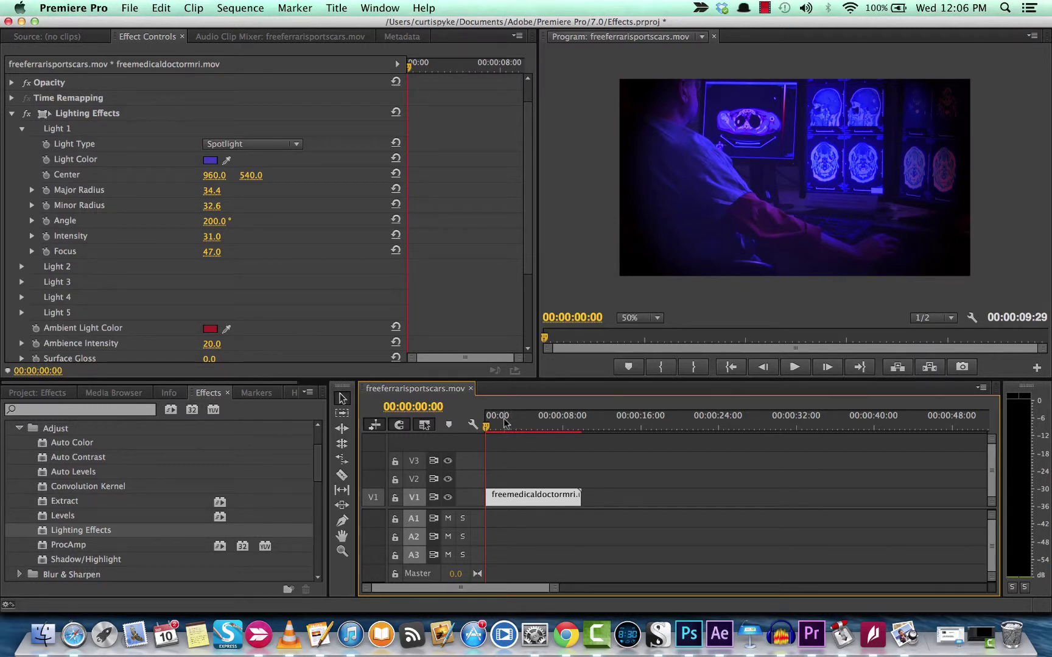
drag(504, 420, 484, 426)
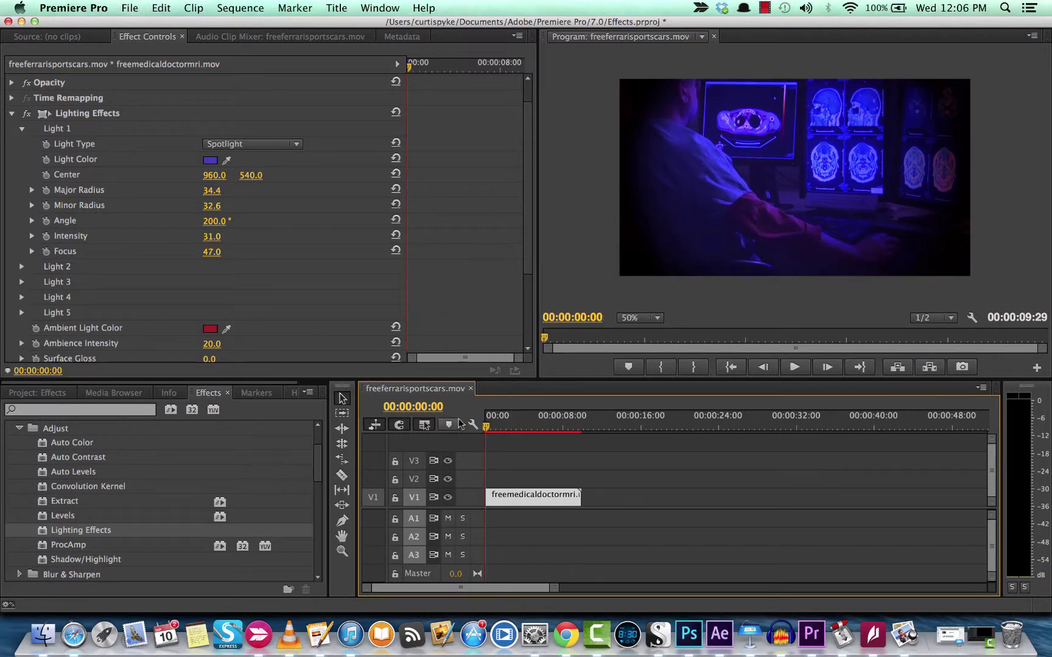
Step: Replace the tinted Lighting Effects with a fresh copy on the MRI clip and expand Light 1
click(74, 116)
key(Delete)
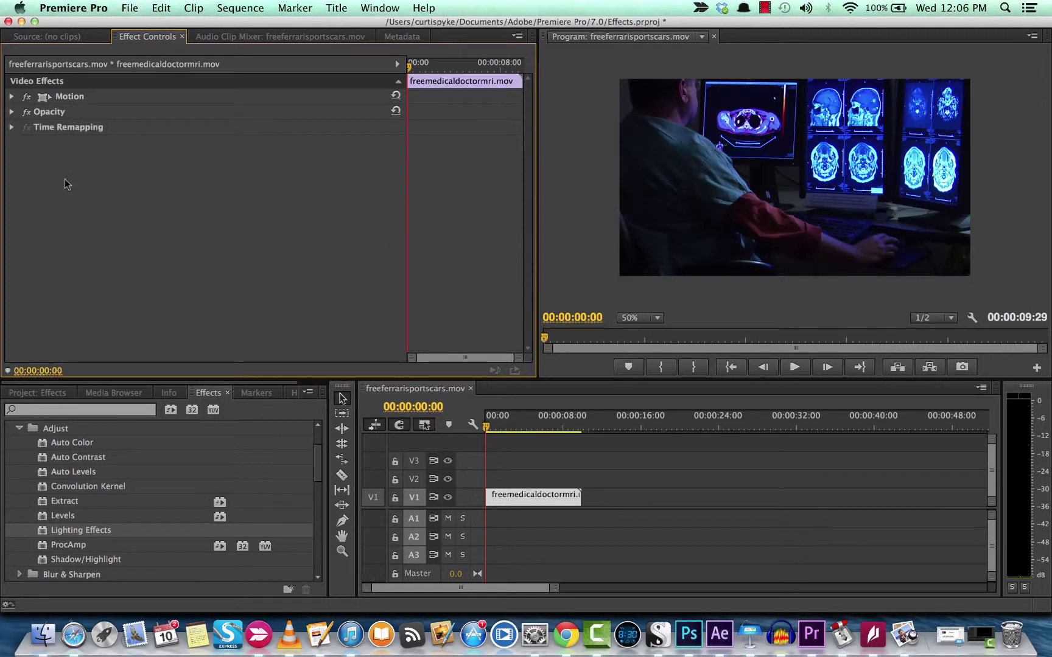
drag(72, 531, 511, 496)
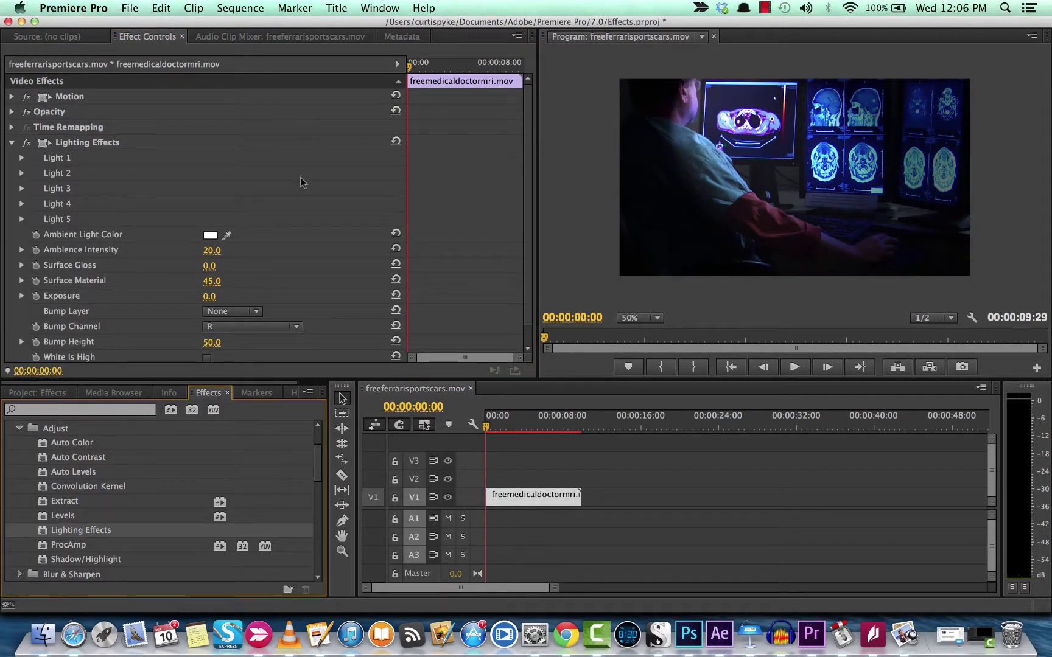
click(22, 159)
click(22, 159)
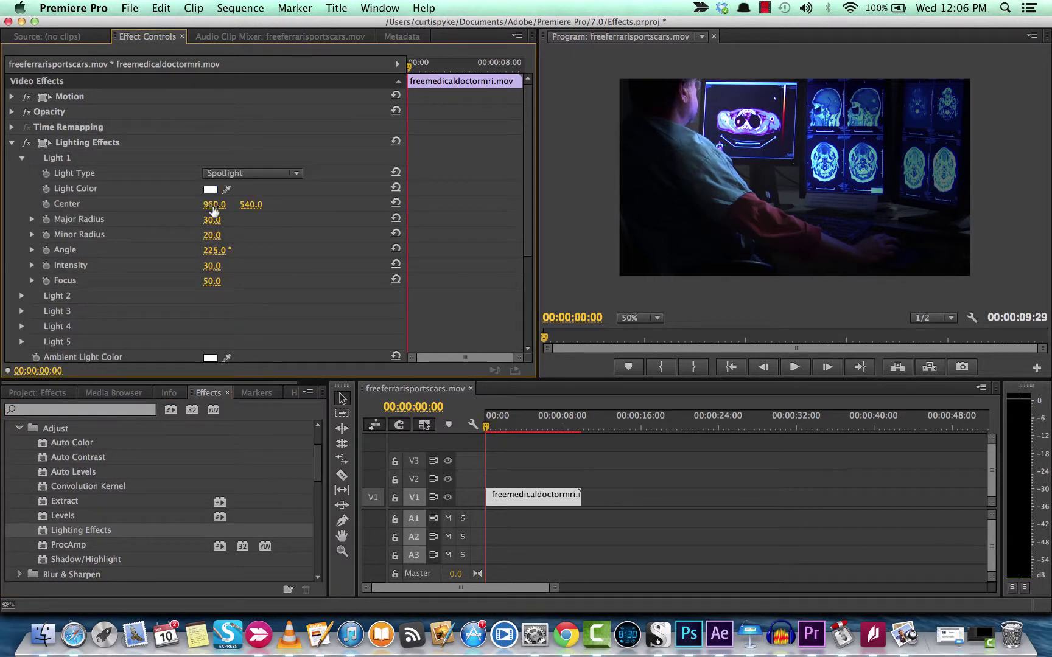
Step: Make Light 1 a smaller near-circular white spotlight (radii 13.6 and 12.9) at intensity 100
drag(211, 266, 230, 266)
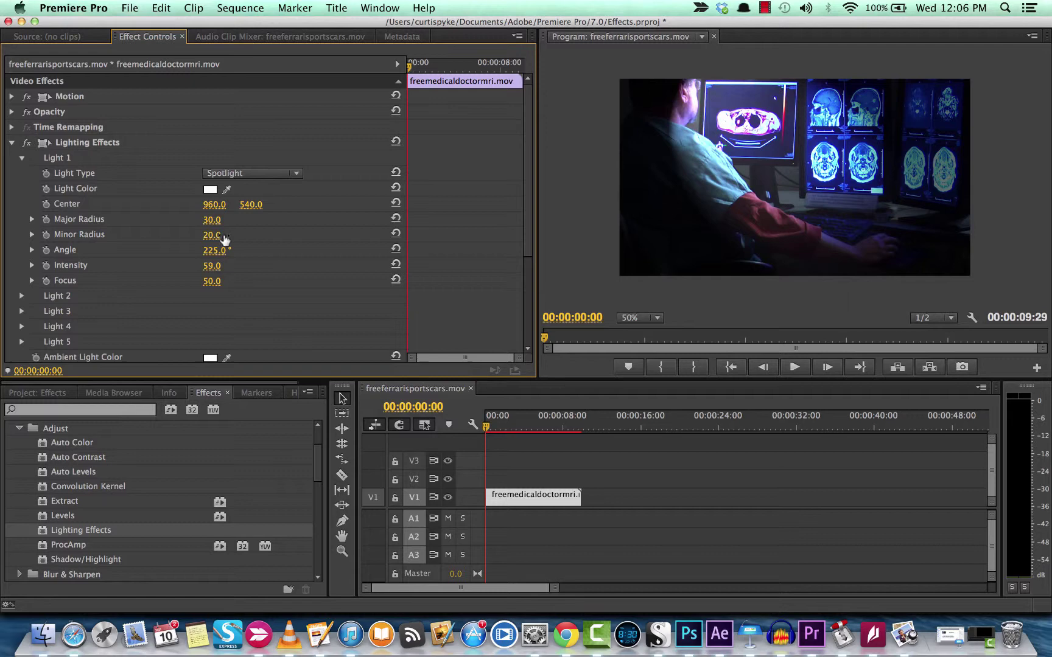
click(86, 145)
drag(693, 74, 761, 127)
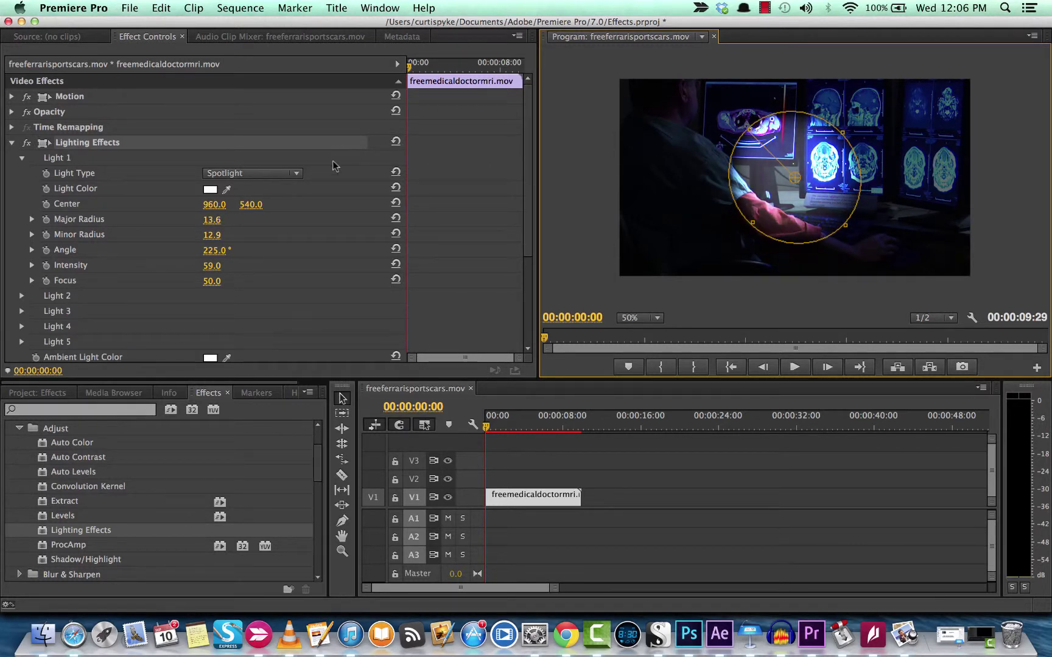
drag(212, 266, 231, 266)
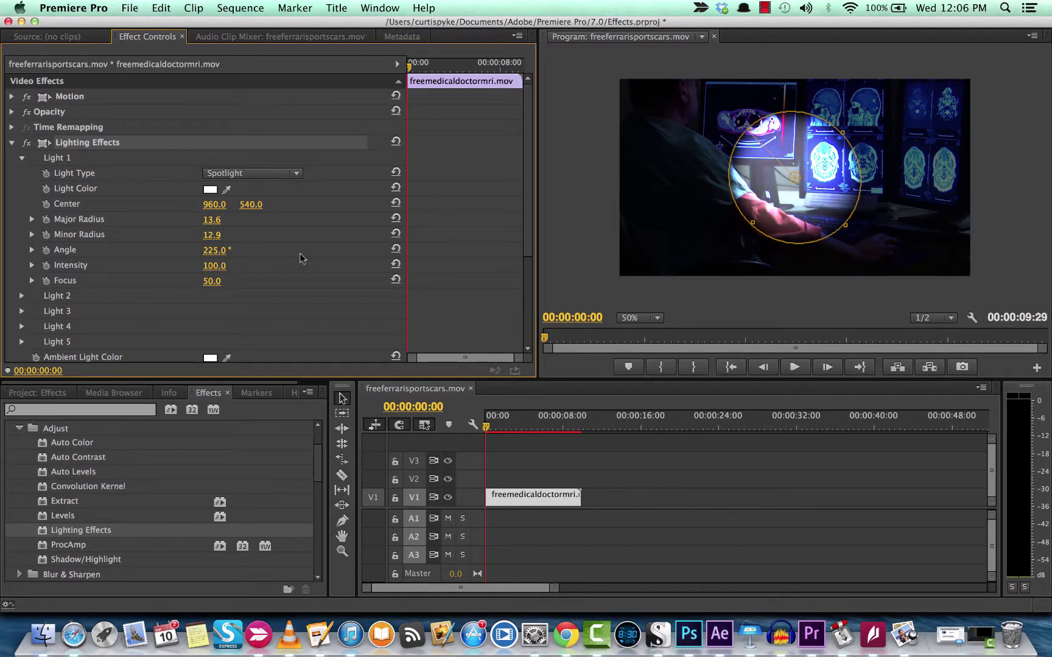
click(496, 428)
drag(500, 429, 485, 429)
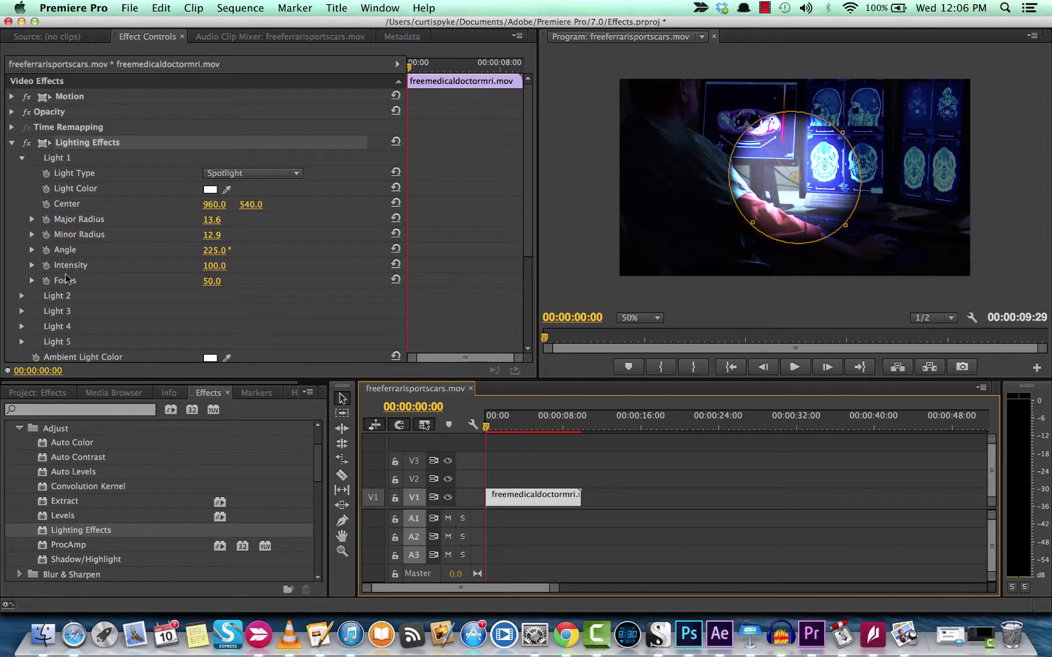
Step: Preview the spotlight and set a starting keyframe for Light 1's centre at 0 s
key(space)
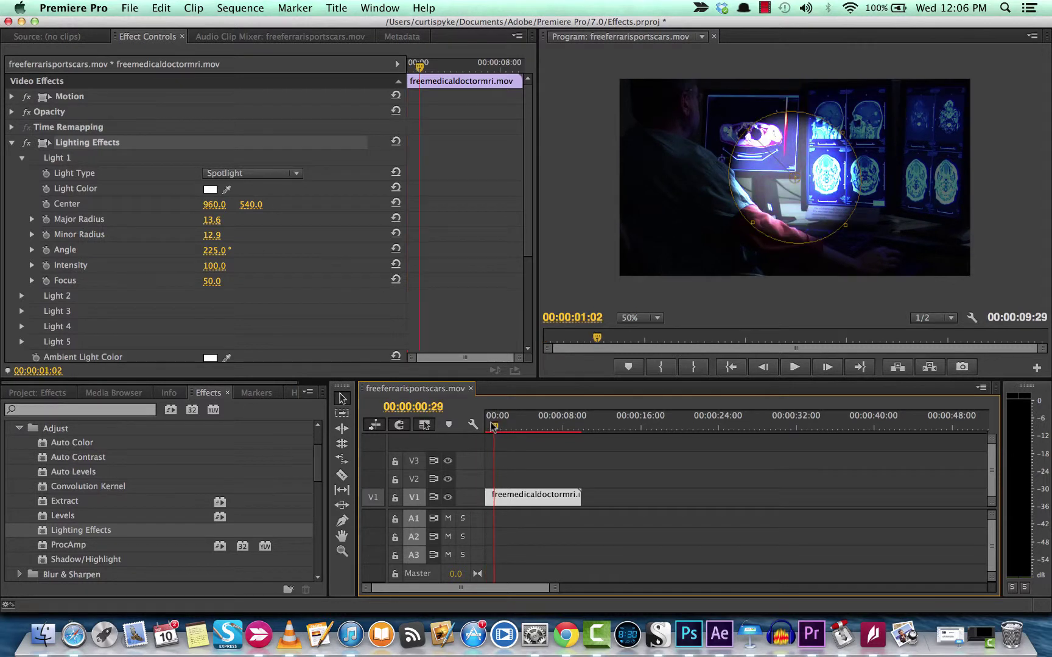
key(space)
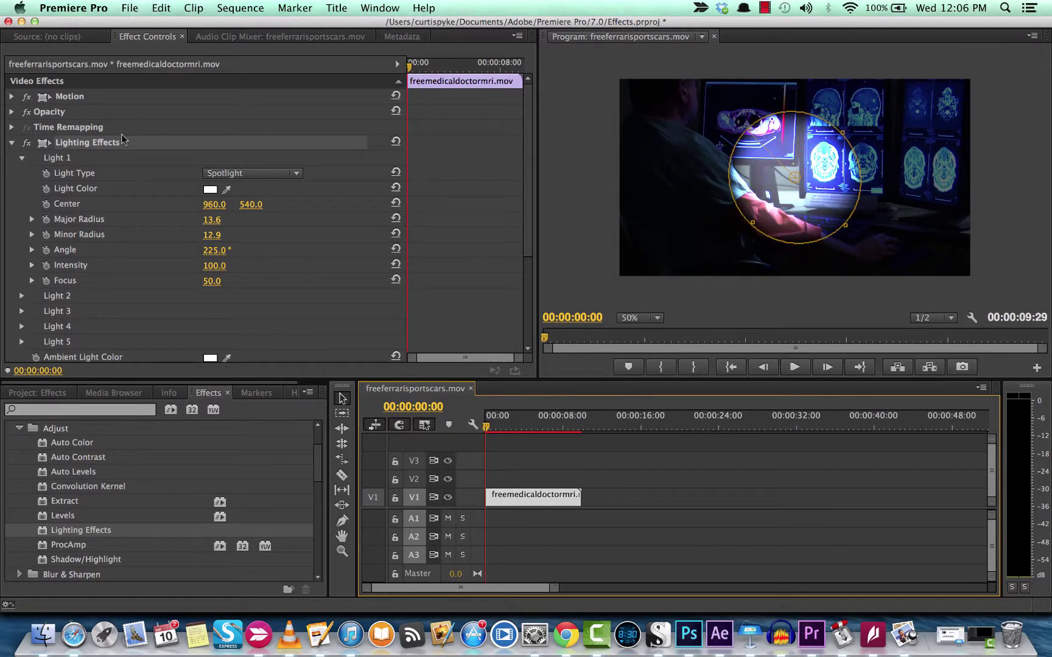
click(45, 205)
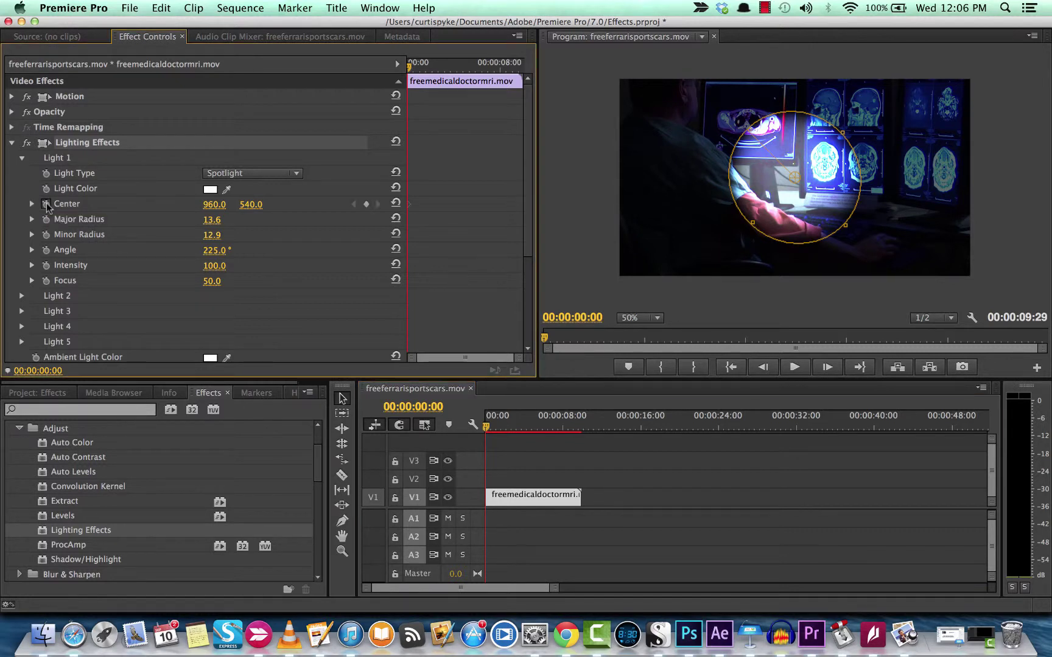
Step: Keyframe the spotlight onto the man's head at 1 s and back to centre screen at 2 s
click(490, 430)
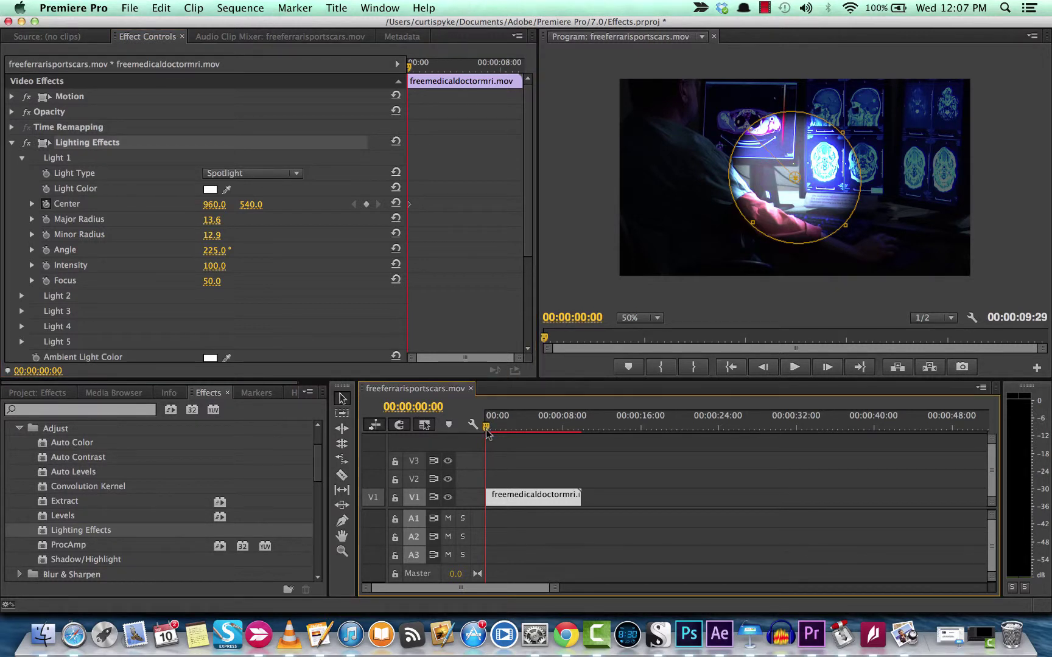
drag(487, 433, 499, 435)
drag(500, 434, 499, 434)
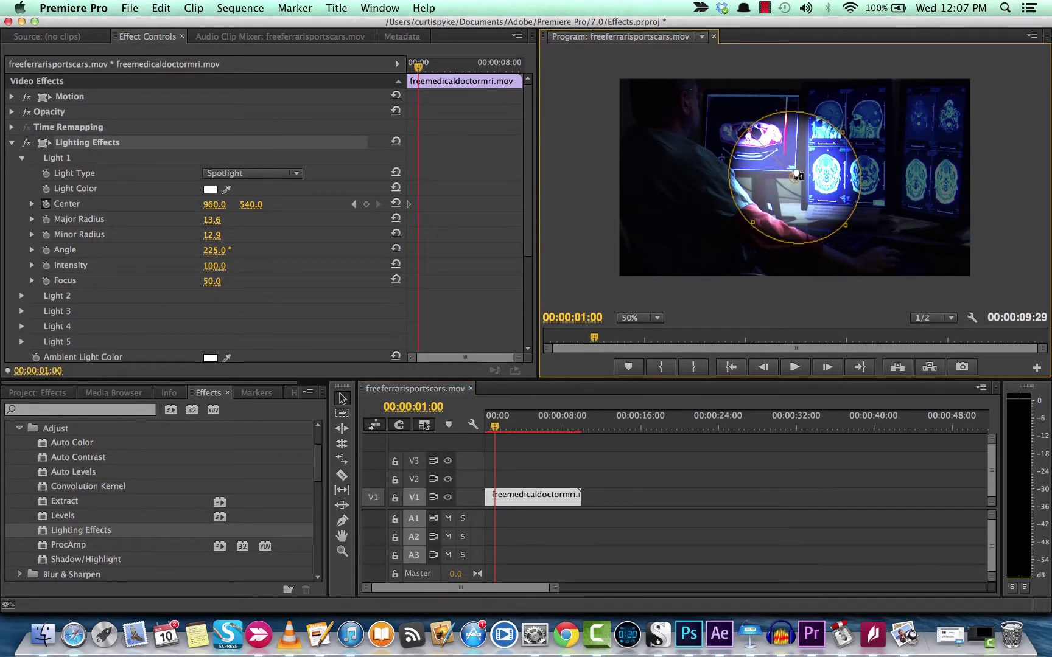
drag(797, 175, 670, 128)
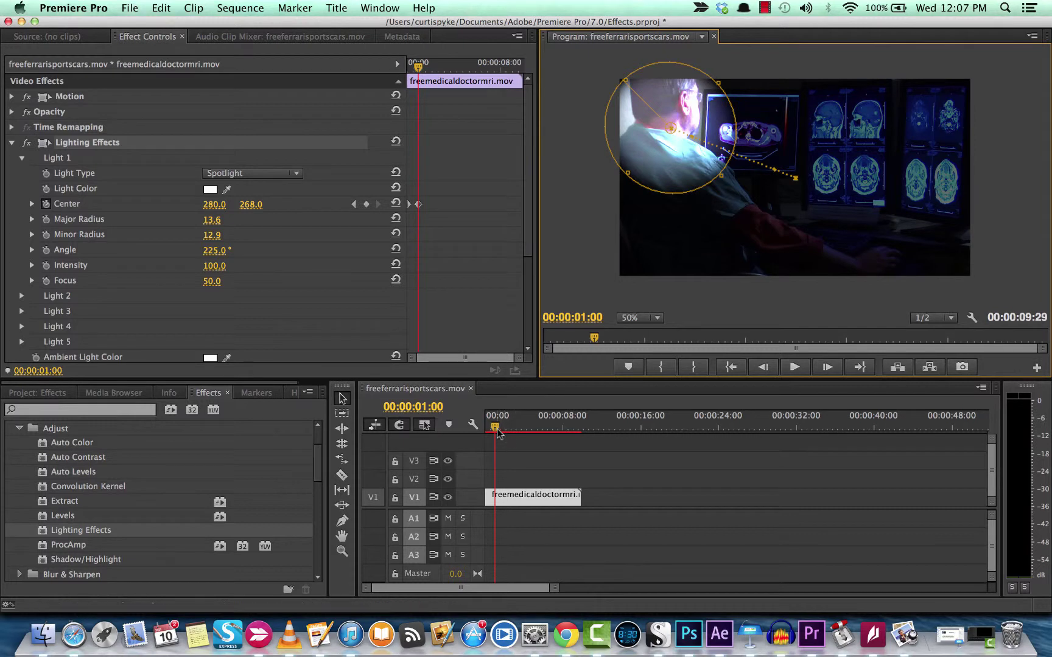
drag(496, 430, 504, 431)
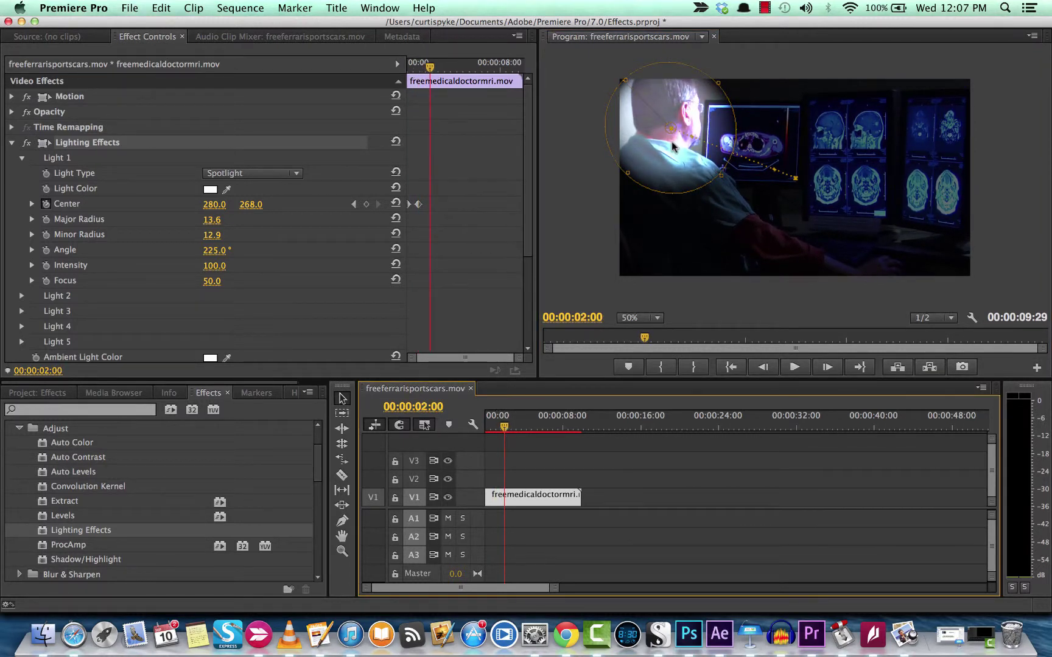
drag(671, 129, 793, 179)
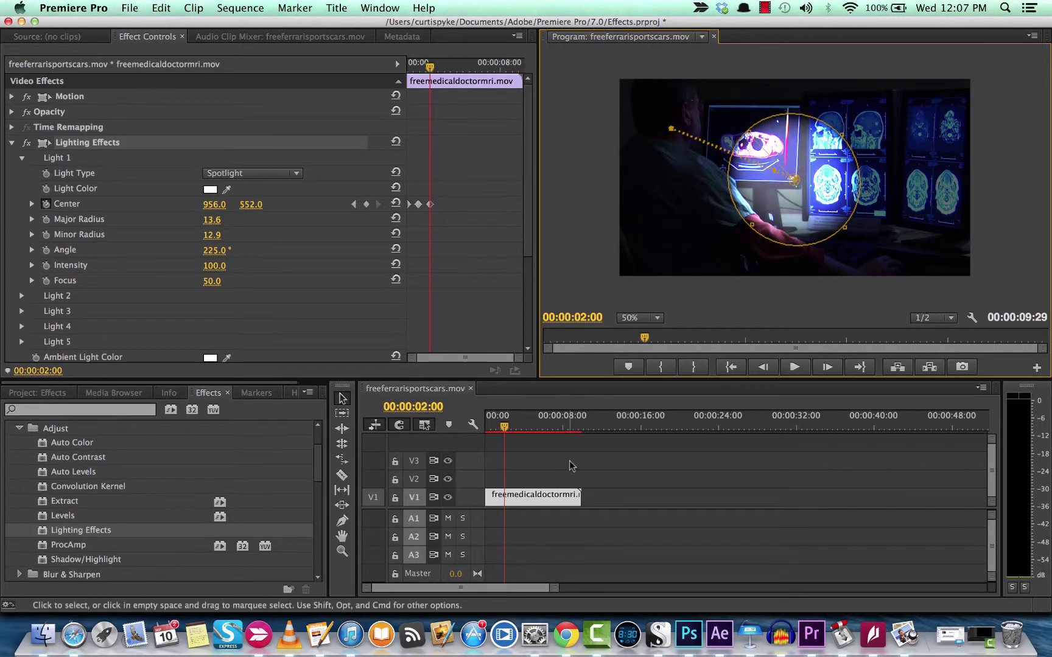
Step: Keyframe the spotlight onto the right-hand monitors at 3 s and the man's head at 4 s
drag(518, 428, 514, 429)
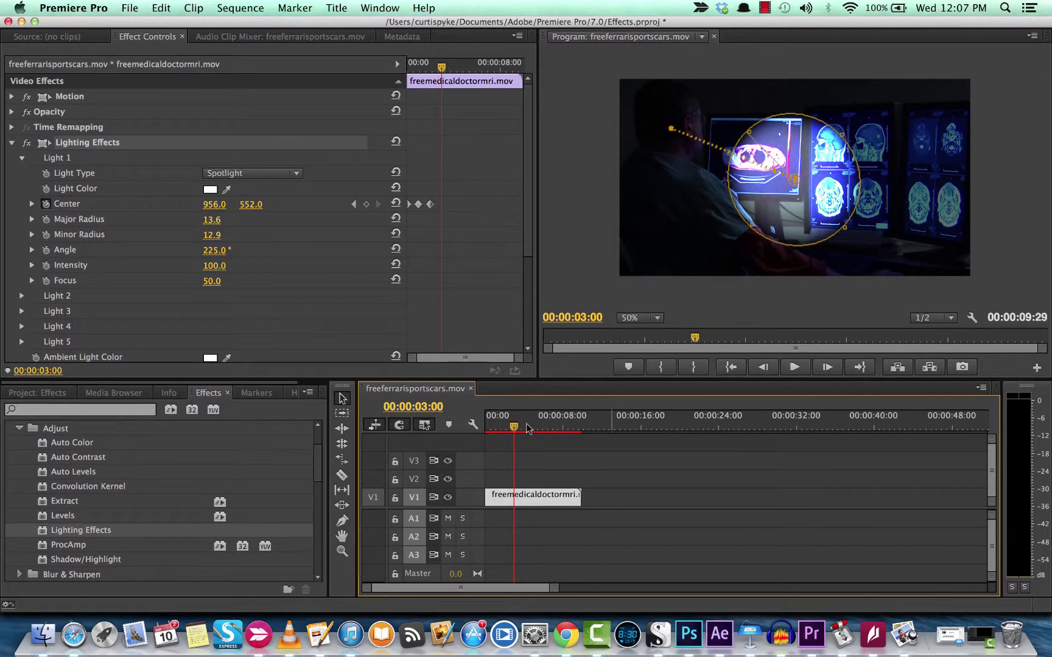
drag(791, 180, 892, 173)
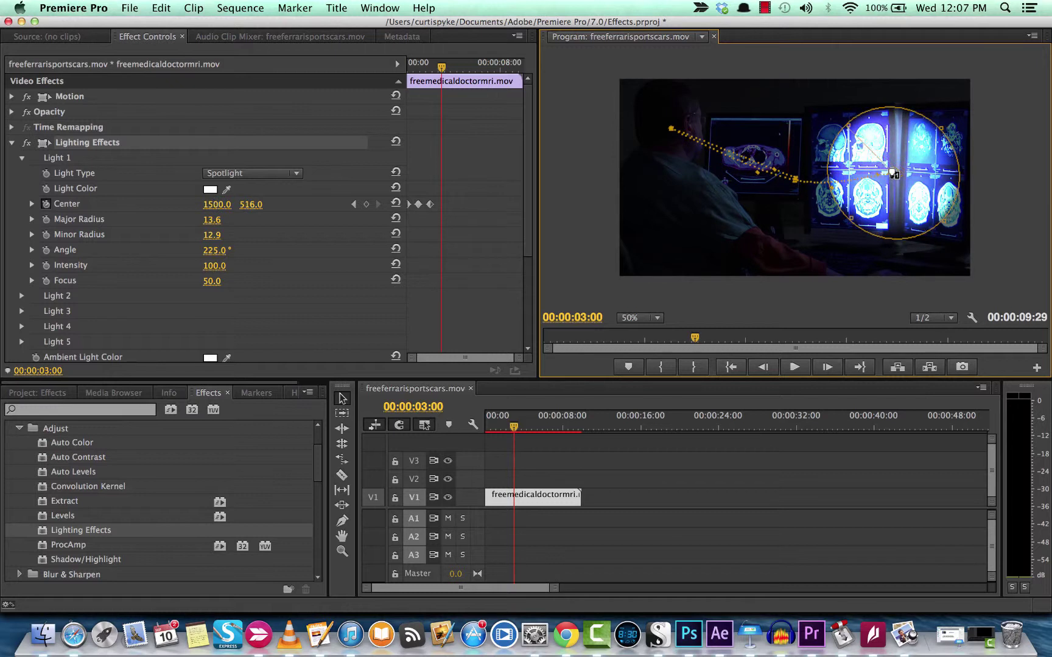
mouse_move(513, 427)
mouse_down()
mouse_move(538, 428)
mouse_move(526, 429)
mouse_up()
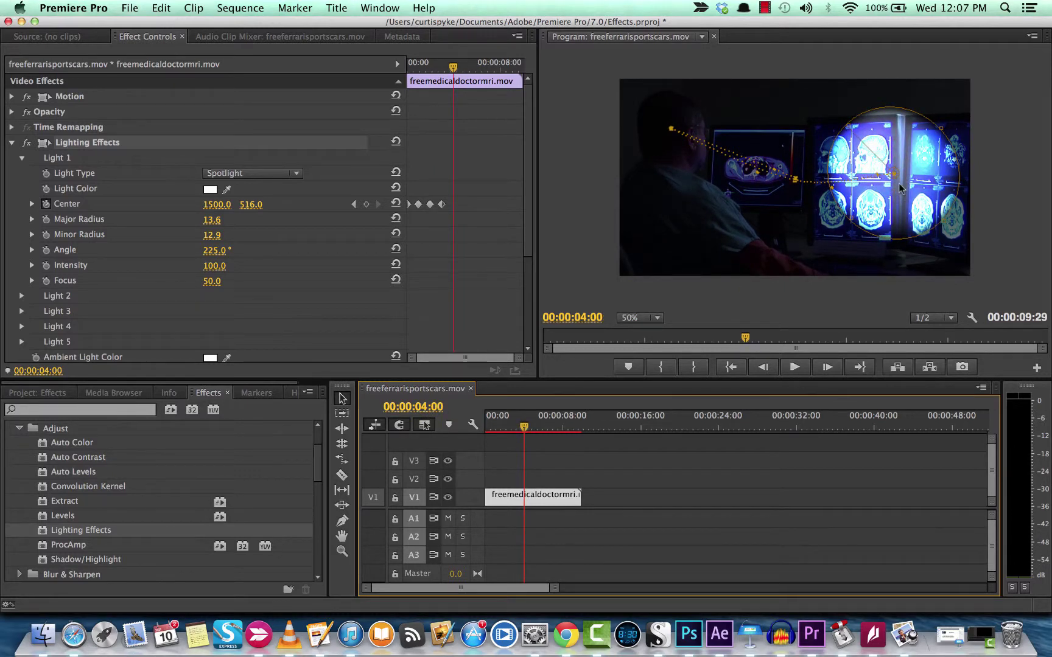
drag(899, 187, 669, 145)
drag(527, 413, 486, 420)
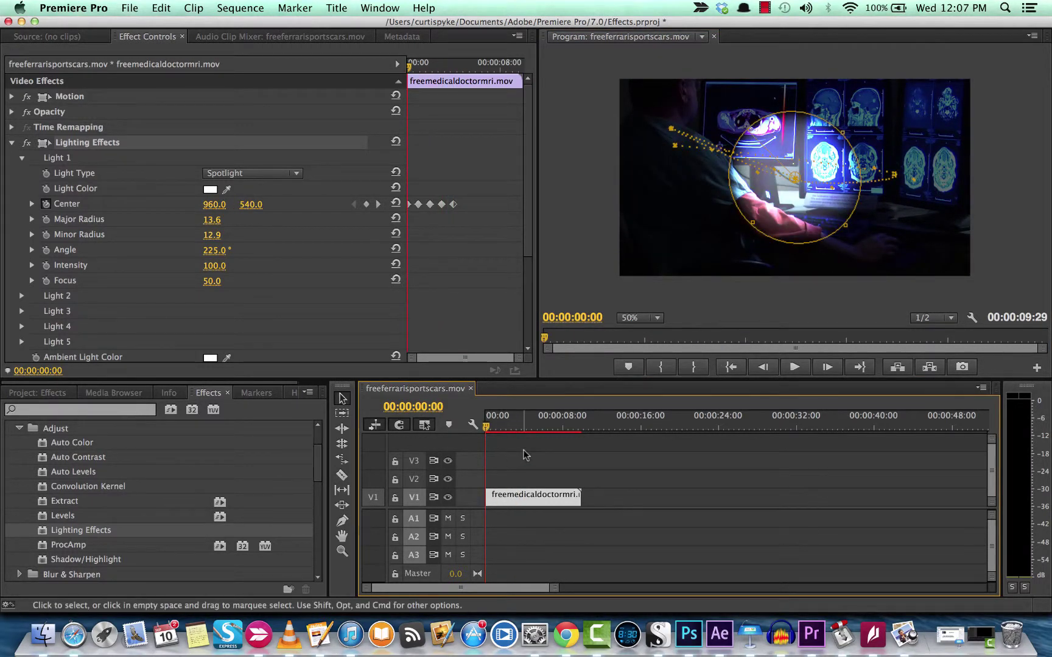
key(space)
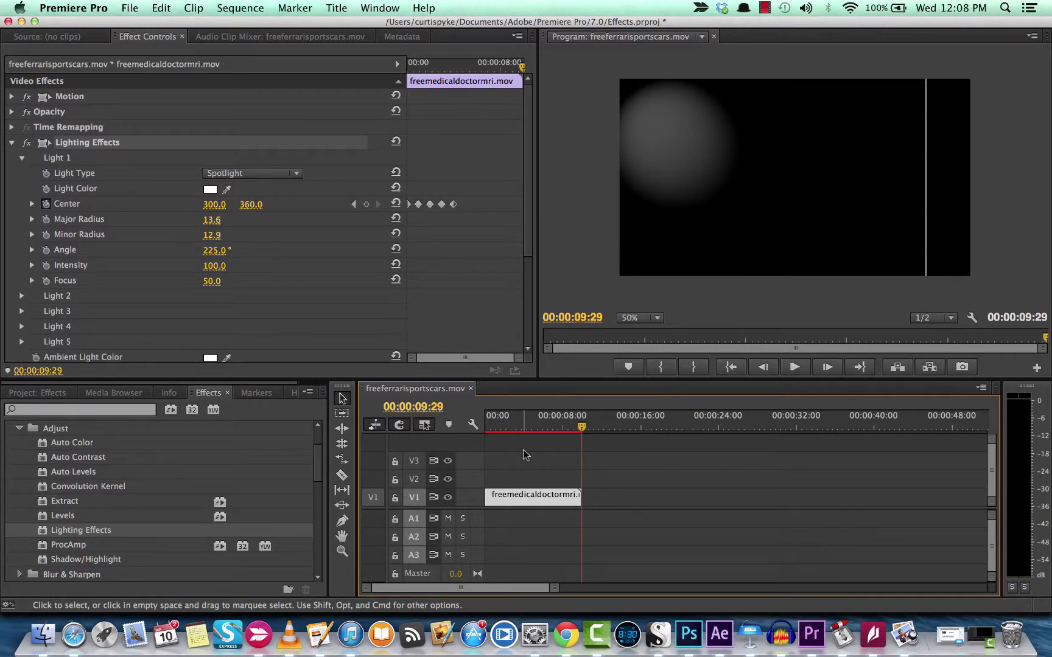
key(space)
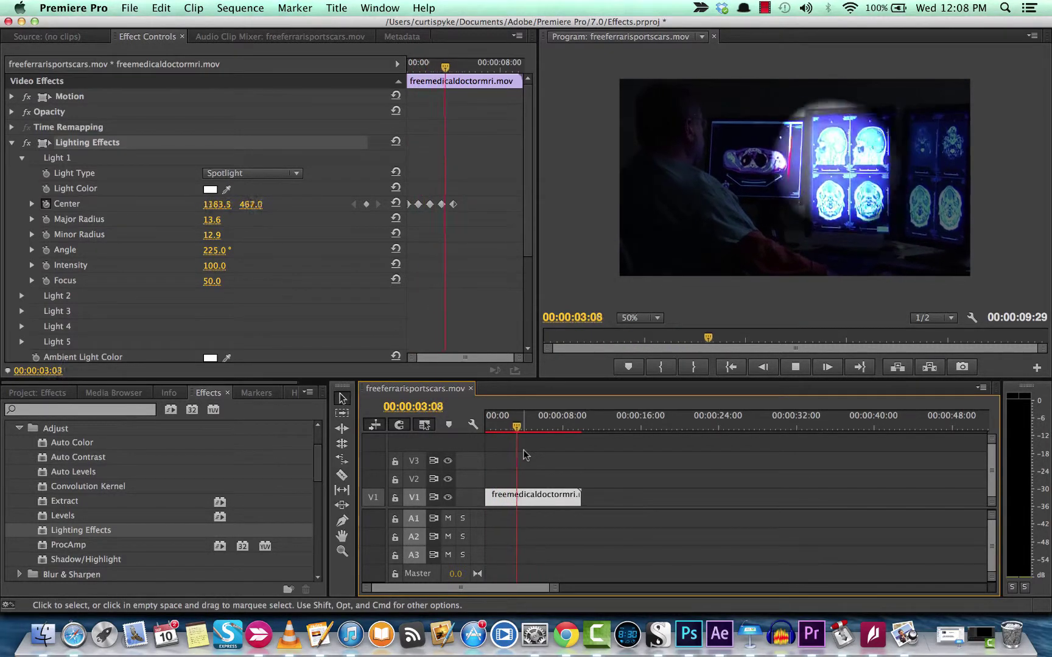
key(space)
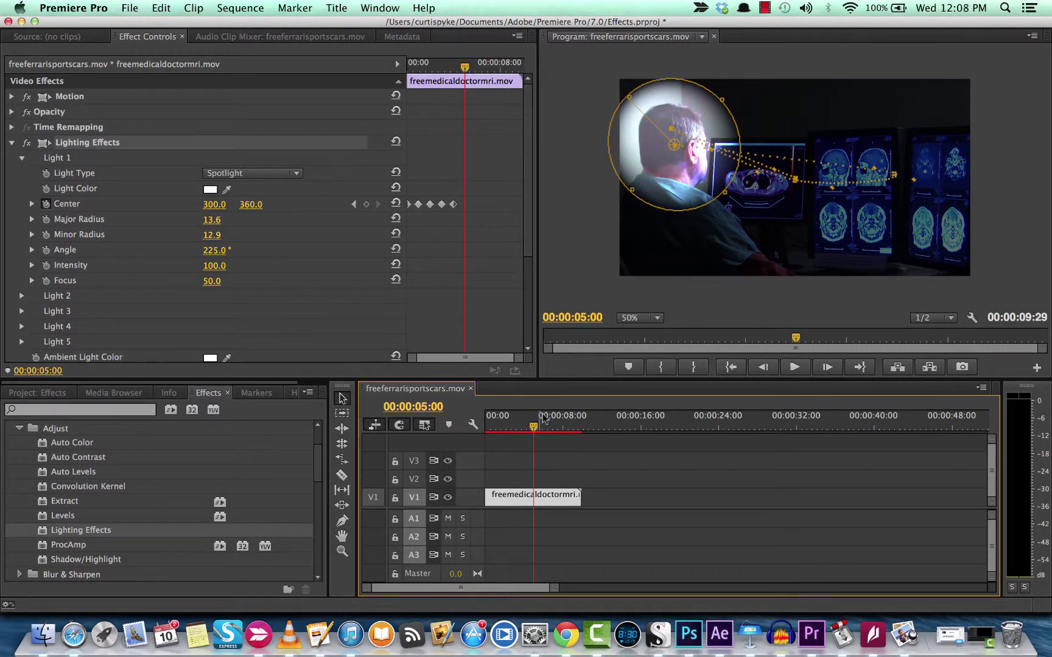
click(766, 6)
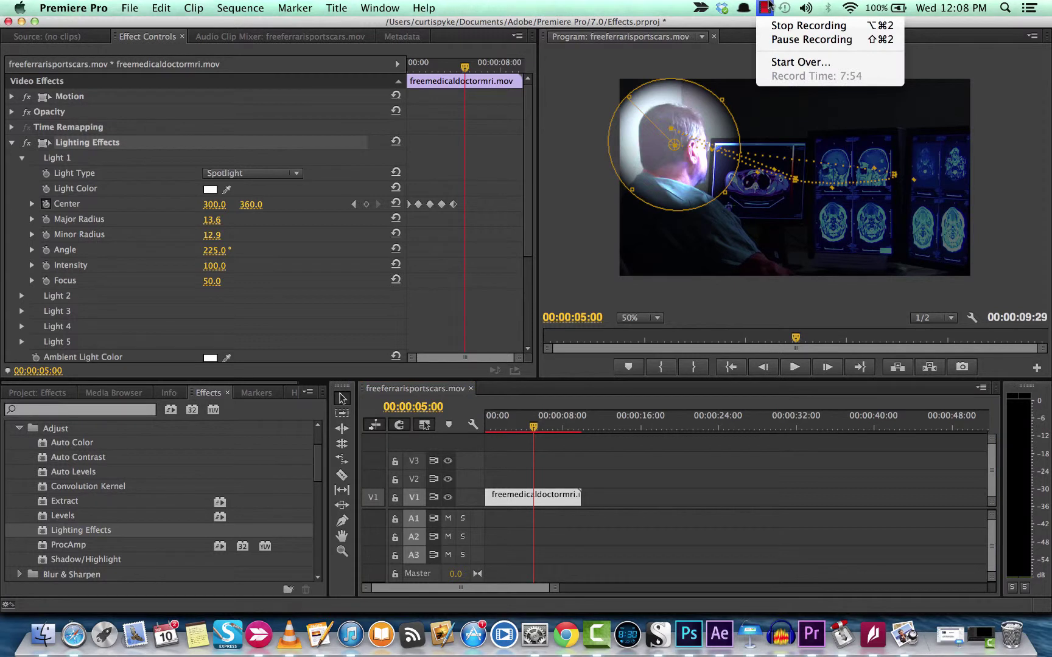